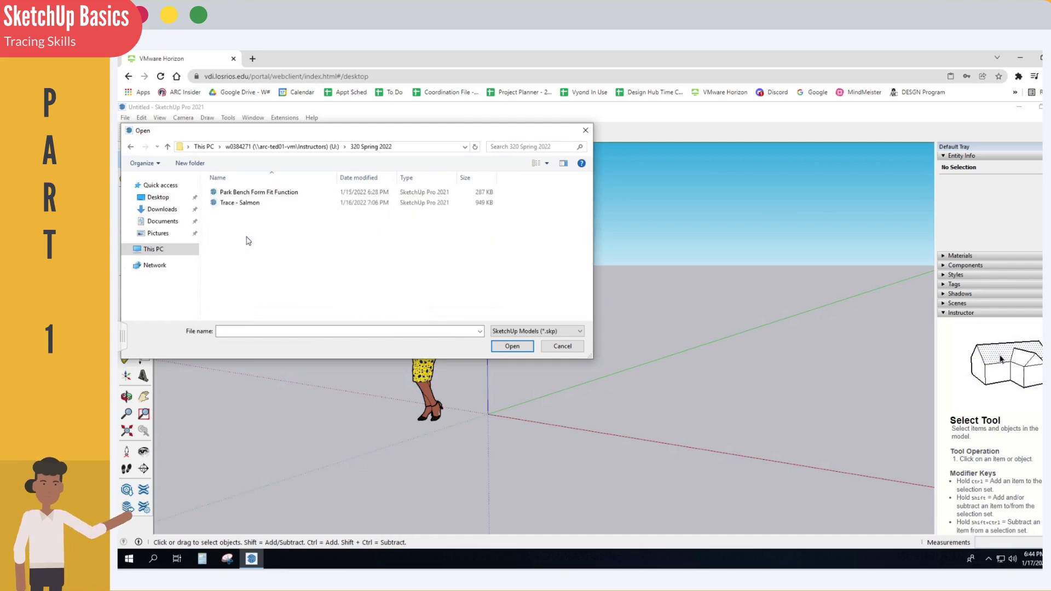
Open the SketchUp model "Trace - Salmon" from the 320 Spring 2022 folder.
{"action": "left_click", "coordinate": [248, 206]}
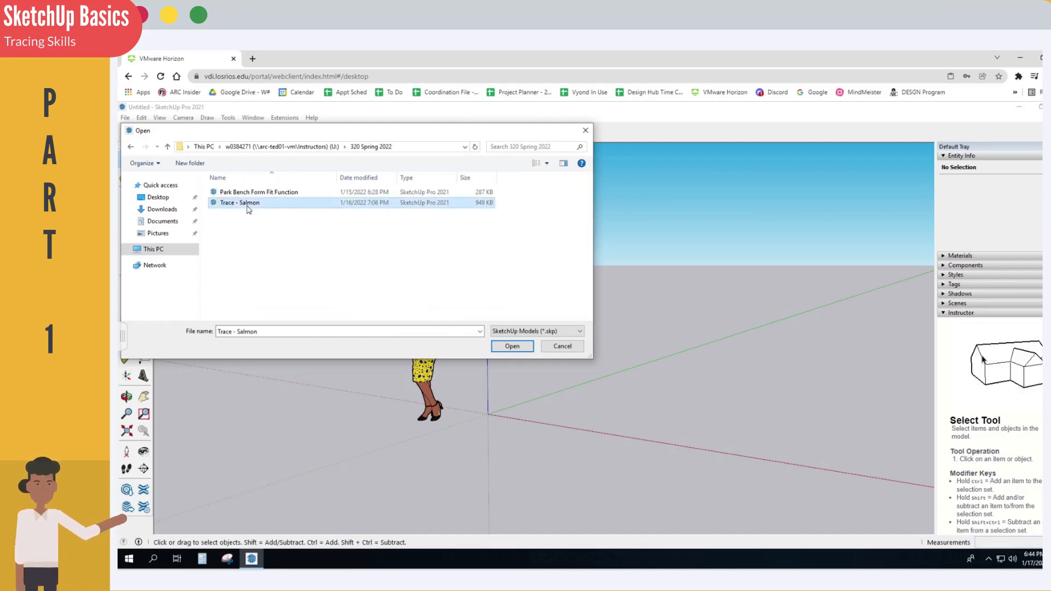
{"action": "left_click", "coordinate": [509, 349]}
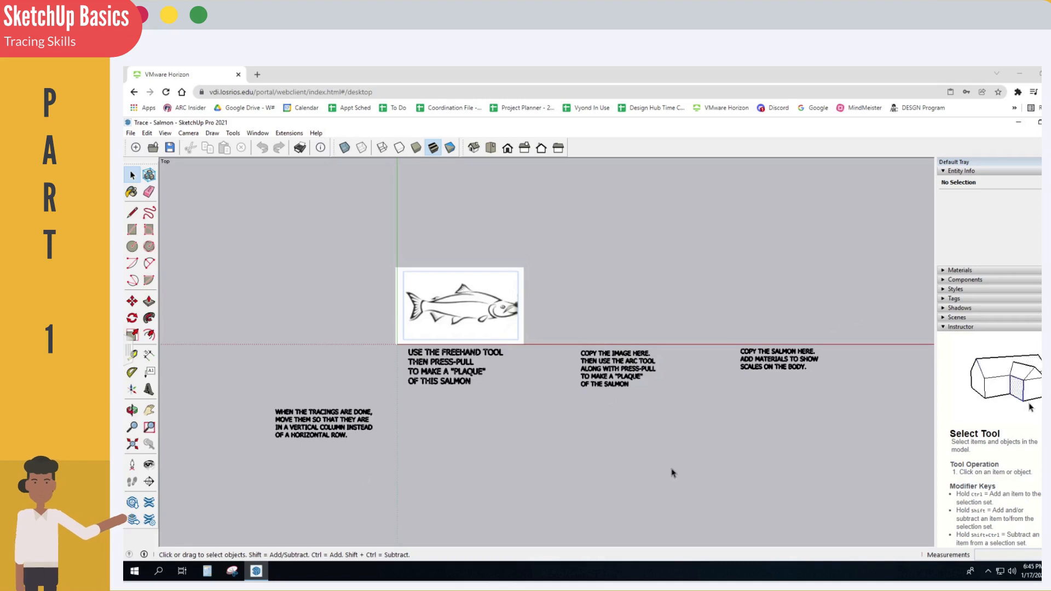
Orbit around the salmon image and instruction texts, and restore the Top view.
{"action": "key", "text": "o"}
{"action": "mouse_move", "coordinate": [669, 468]}
{"action": "left_mouse_down", "text": "shift"}
{"action": "mouse_move", "coordinate": [561, 477]}
{"action": "mouse_move", "coordinate": [734, 465]}
{"action": "mouse_move", "coordinate": [596, 460]}
{"action": "mouse_move", "coordinate": [648, 449]}
{"action": "mouse_move", "coordinate": [659, 462]}
{"action": "mouse_move", "coordinate": [645, 441]}
{"action": "mouse_move", "coordinate": [623, 461]}
{"action": "left_mouse_up", "text": "shift"}
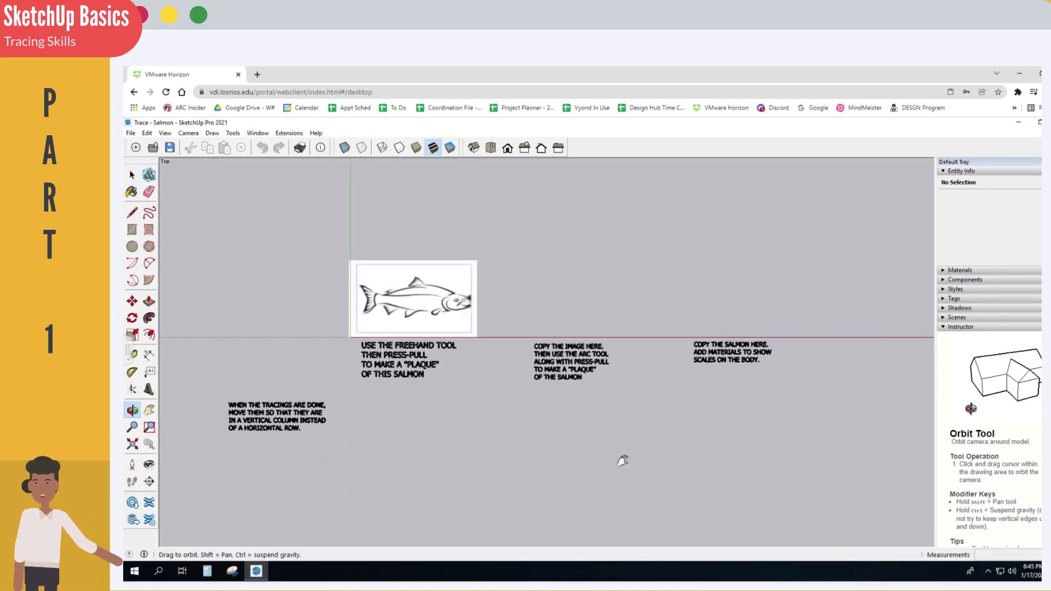
{"action": "middle_click_drag", "start_coordinate": [620, 477], "coordinate": [620, 471]}
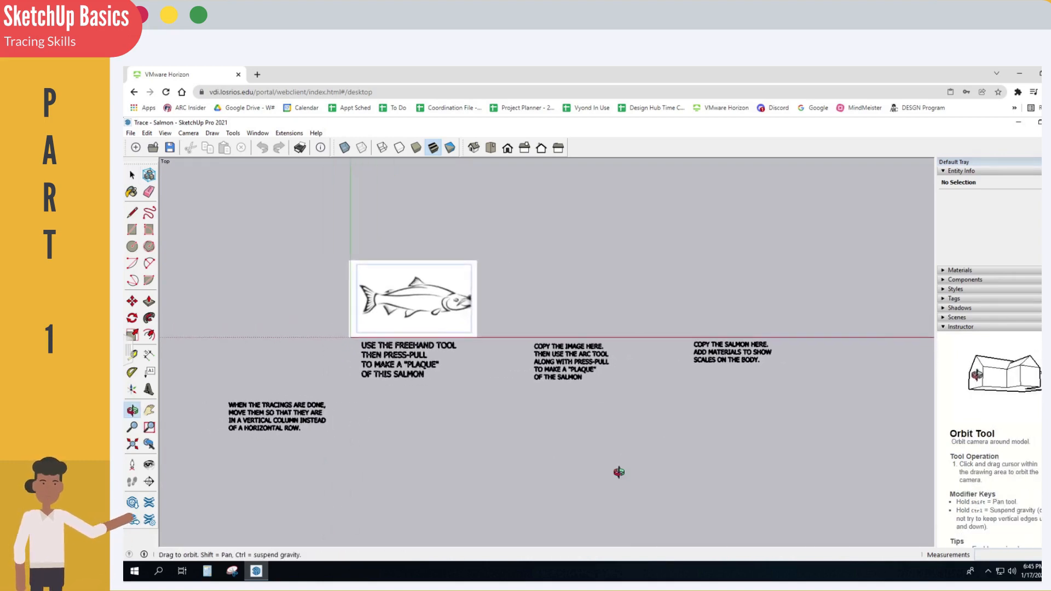
{"action": "left_click_drag", "start_coordinate": [619, 467], "coordinate": [491, 287]}
{"action": "key", "text": "space"}
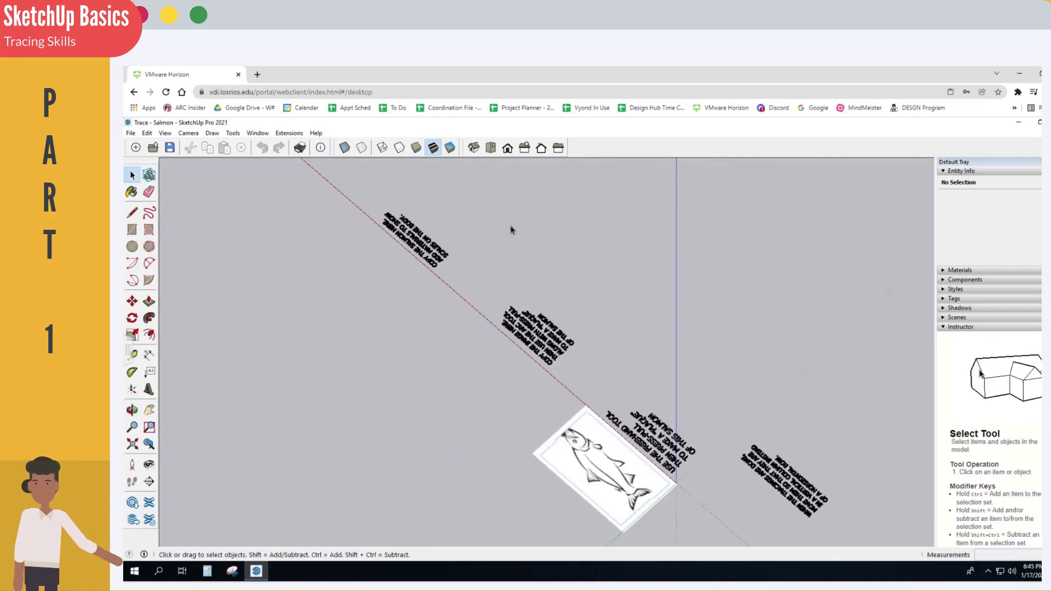
{"action": "left_click", "coordinate": [491, 148]}
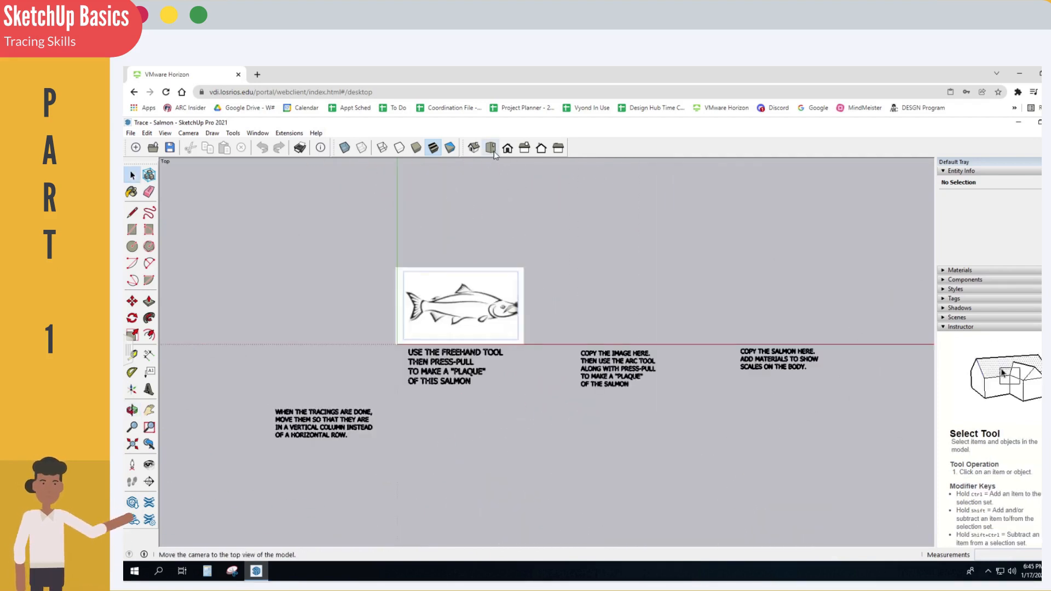
{"action": "left_click", "coordinate": [492, 151]}
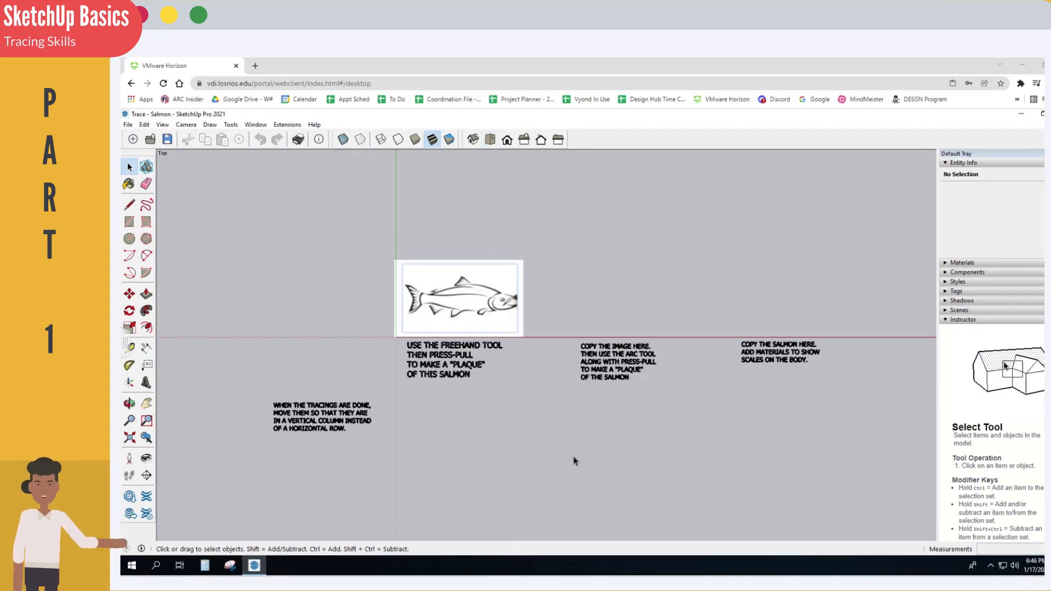
Examine the salmon image and read the instruction texts on tracing, copying and adding materials.
{"action": "scroll", "coordinate": [574, 466], "scroll_direction": "up", "scroll_amount": 3}
{"action": "scroll", "coordinate": [574, 460], "scroll_direction": "down", "scroll_amount": 3}
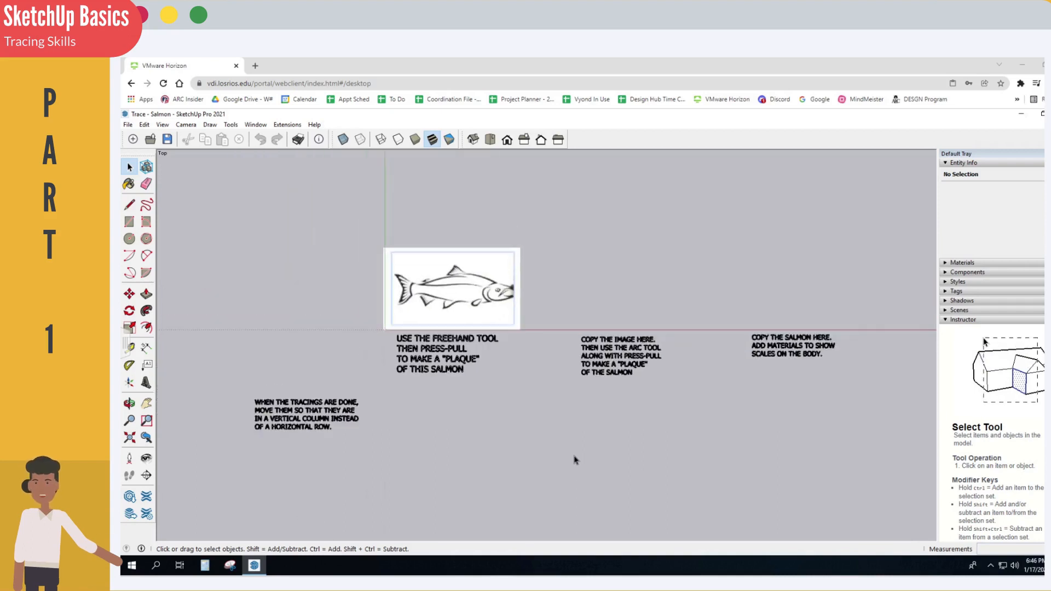
{"action": "scroll", "coordinate": [437, 355], "scroll_direction": "up", "scroll_amount": 6}
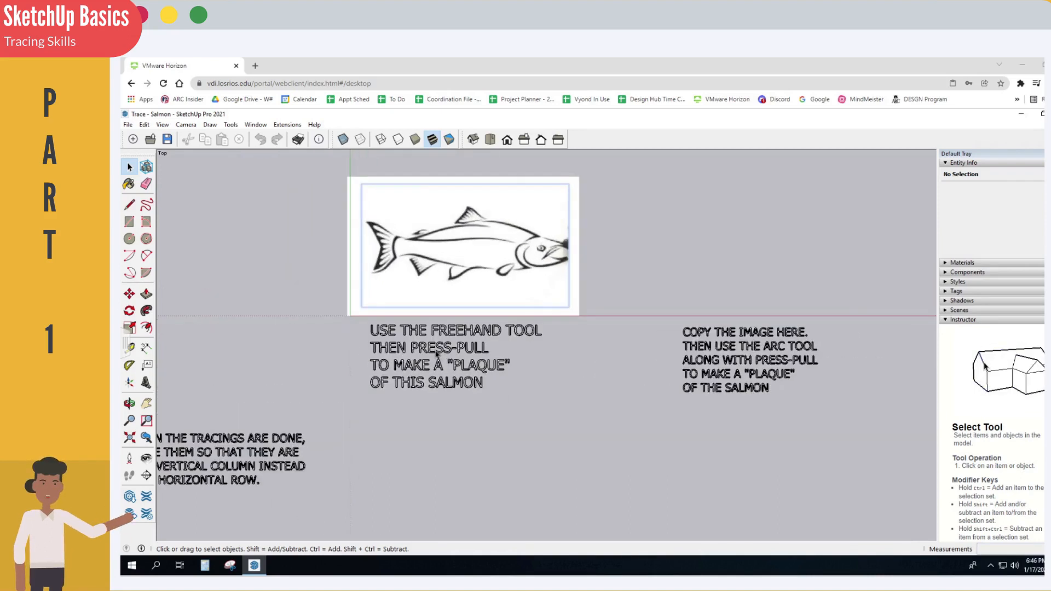
{"action": "scroll", "coordinate": [437, 355], "scroll_direction": "down", "scroll_amount": 6}
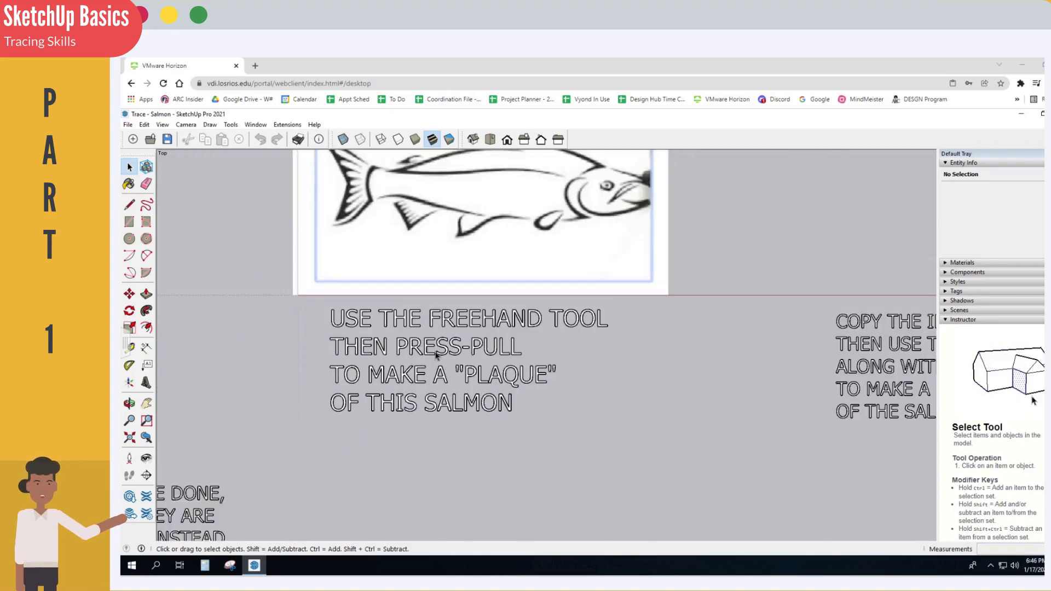
{"action": "scroll", "coordinate": [761, 381], "scroll_direction": "up", "scroll_amount": 4}
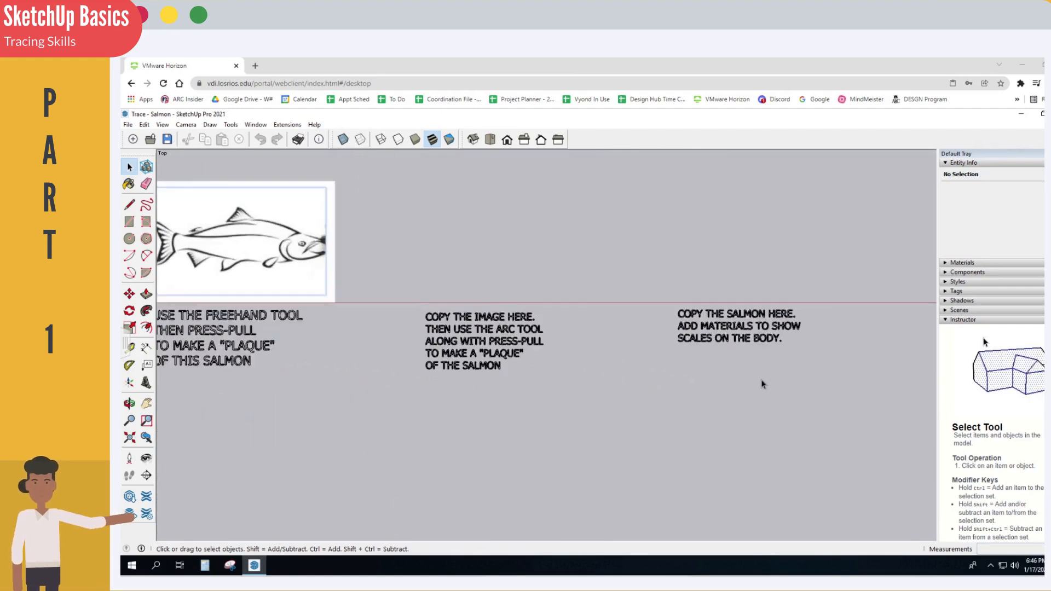
{"action": "scroll", "coordinate": [767, 341], "scroll_direction": "up", "scroll_amount": 5}
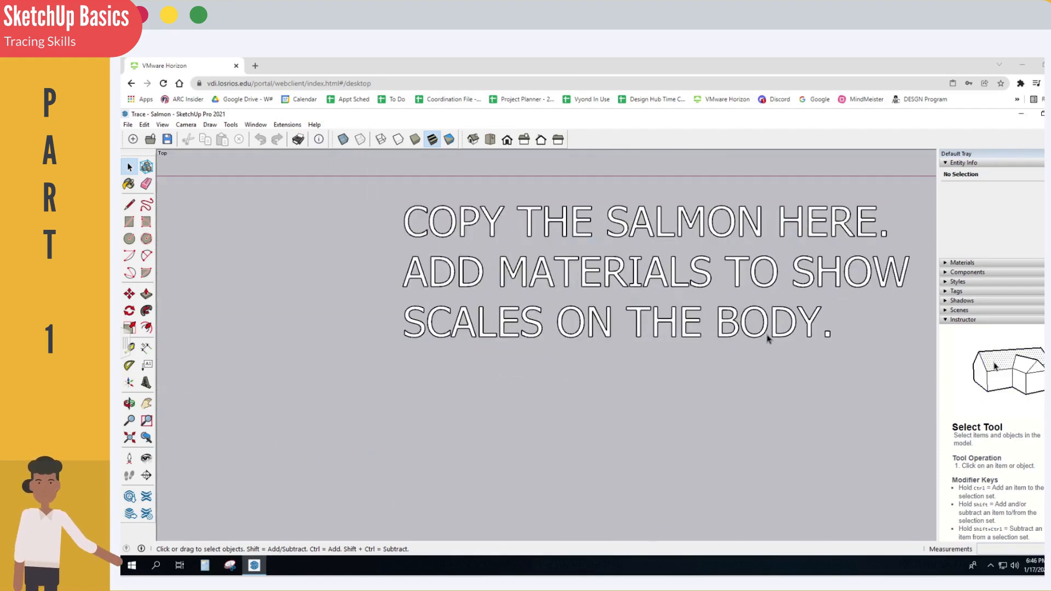
{"action": "scroll", "coordinate": [767, 338], "scroll_direction": "down", "scroll_amount": 8}
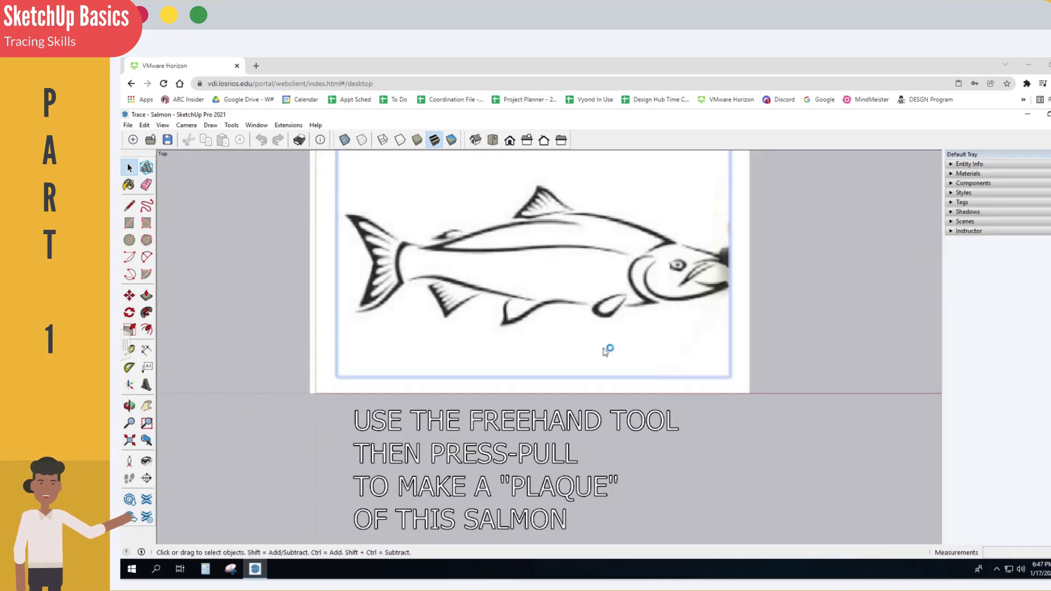
Trace the salmon's tail fin as a closed outline on the image with the Freehand tool and select its face.
{"action": "left_click", "coordinate": [147, 206]}
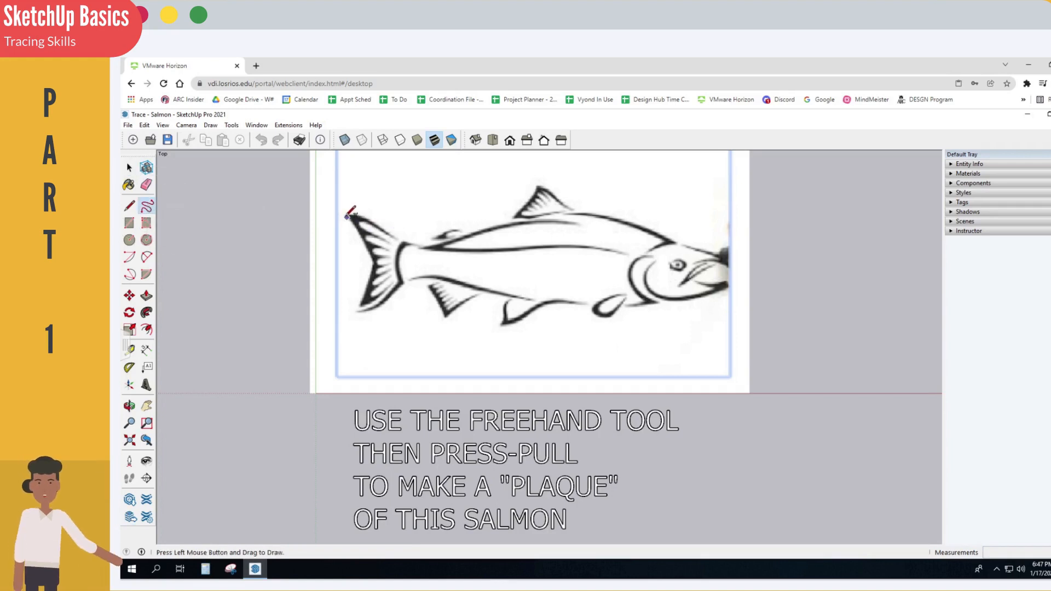
{"action": "mouse_move", "coordinate": [350, 217]}
{"action": "left_mouse_down"}
{"action": "mouse_move", "coordinate": [400, 249]}
{"action": "mouse_move", "coordinate": [397, 287]}
{"action": "mouse_move", "coordinate": [362, 302]}
{"action": "left_mouse_up"}
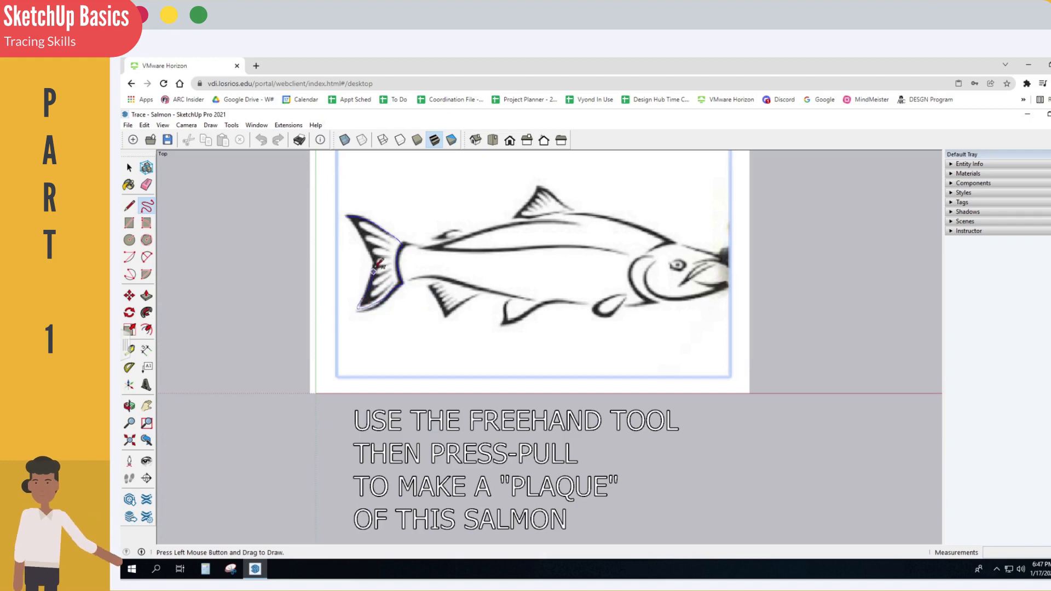
{"action": "left_click_drag", "start_coordinate": [375, 264], "coordinate": [345, 217]}
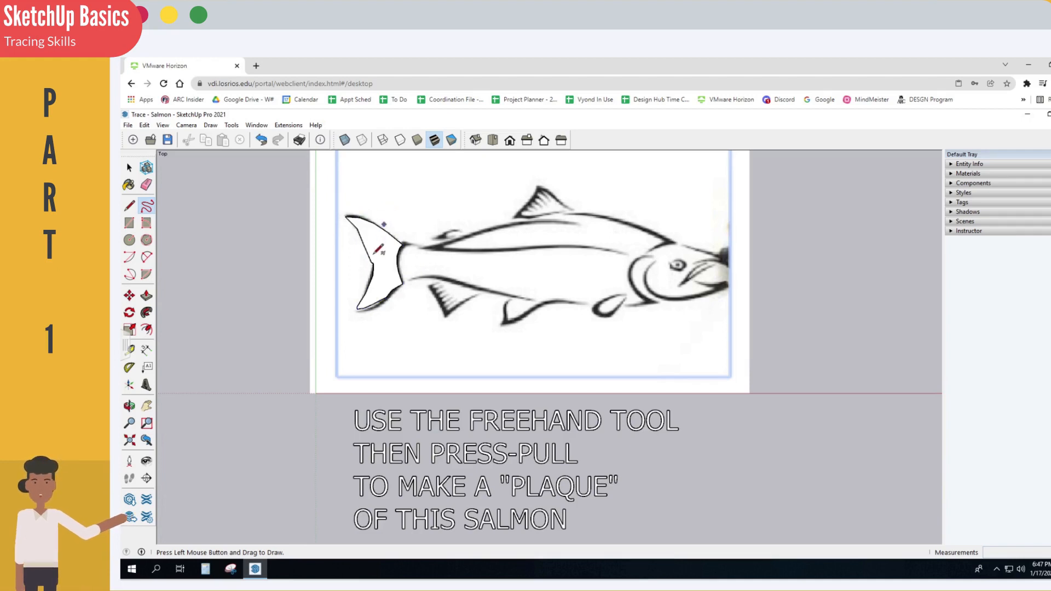
{"action": "key", "text": "space"}
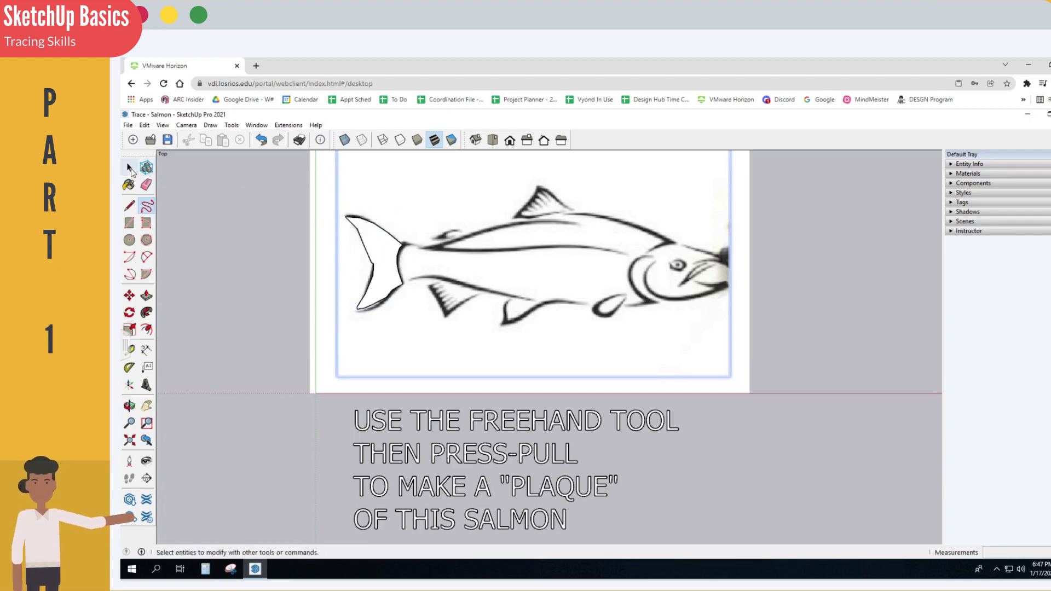
{"action": "left_click", "coordinate": [385, 253]}
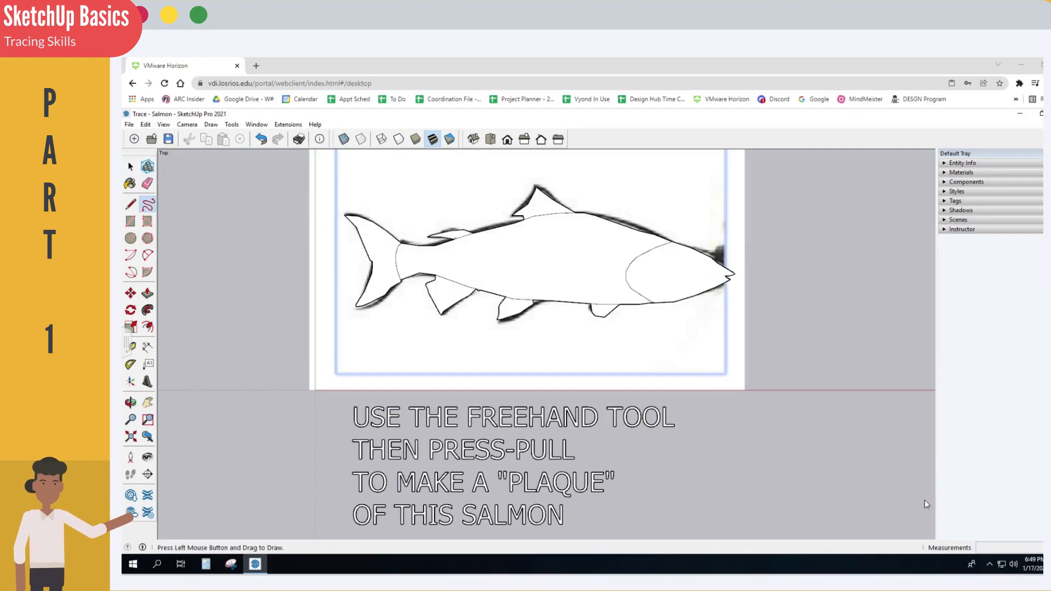
{"action": "left_click", "coordinate": [580, 289]}
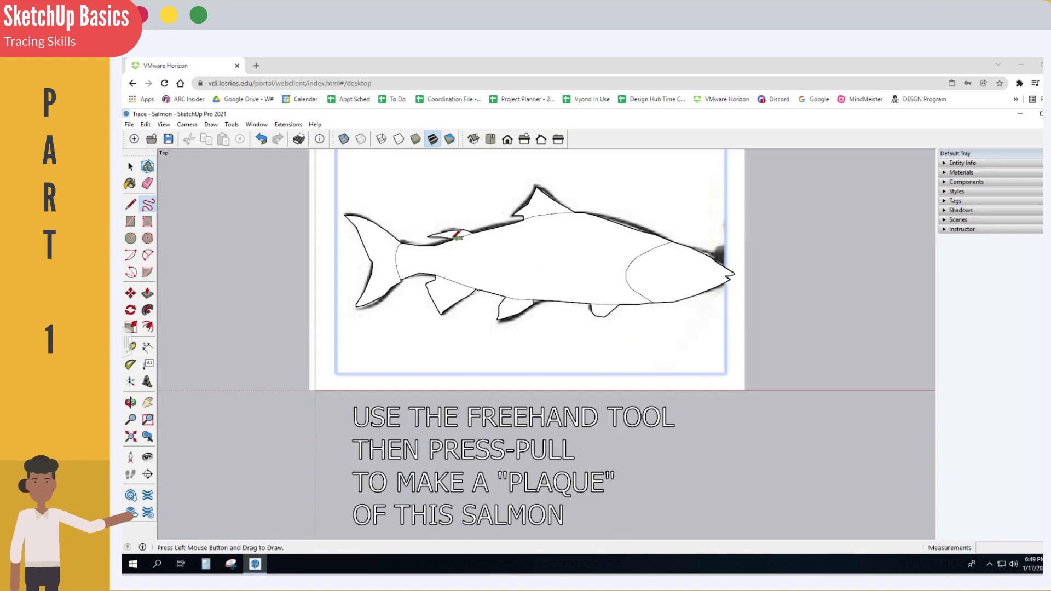
{"action": "left_click", "coordinate": [651, 272]}
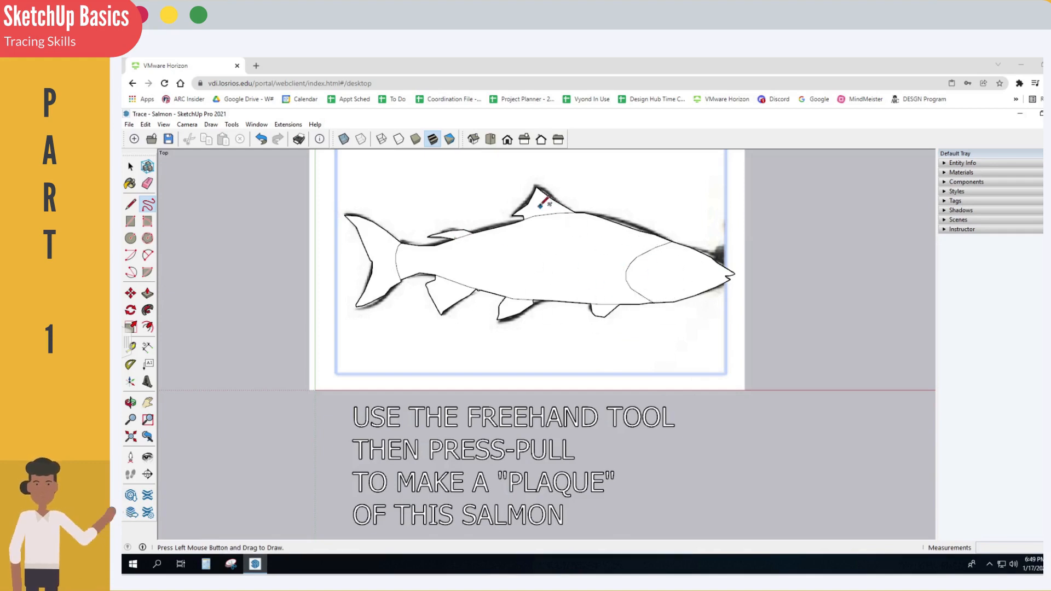
{"action": "left_click", "coordinate": [605, 315]}
{"action": "left_click", "coordinate": [517, 314]}
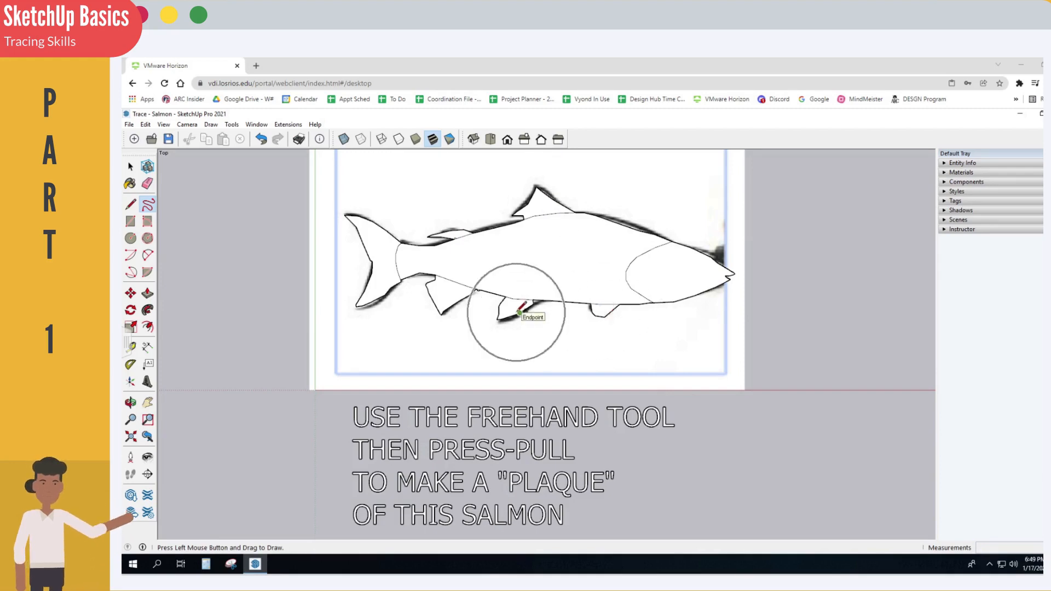
{"action": "left_click", "coordinate": [446, 302]}
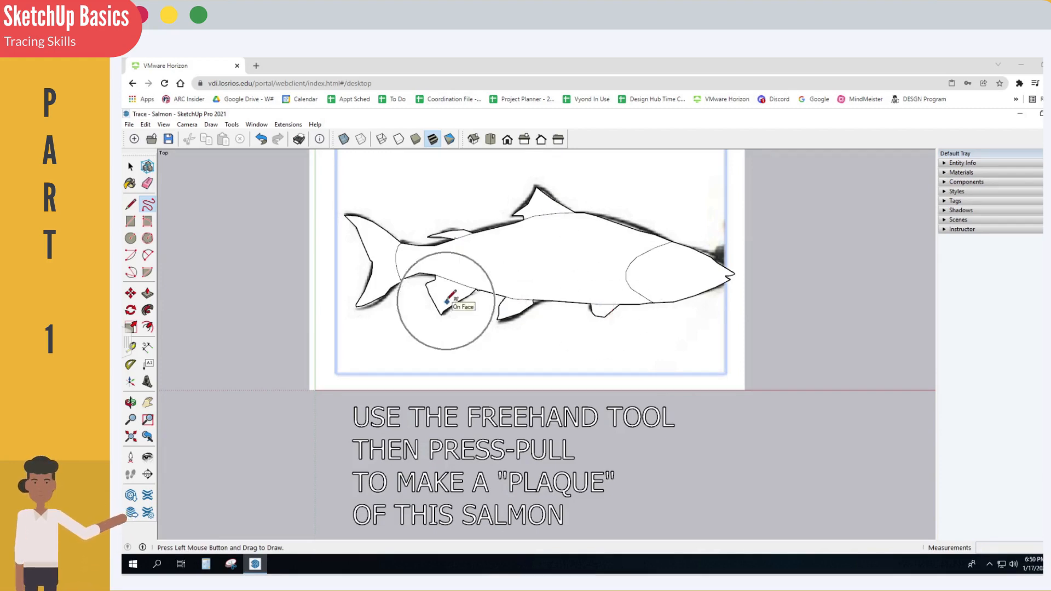
{"action": "left_click", "coordinate": [452, 237]}
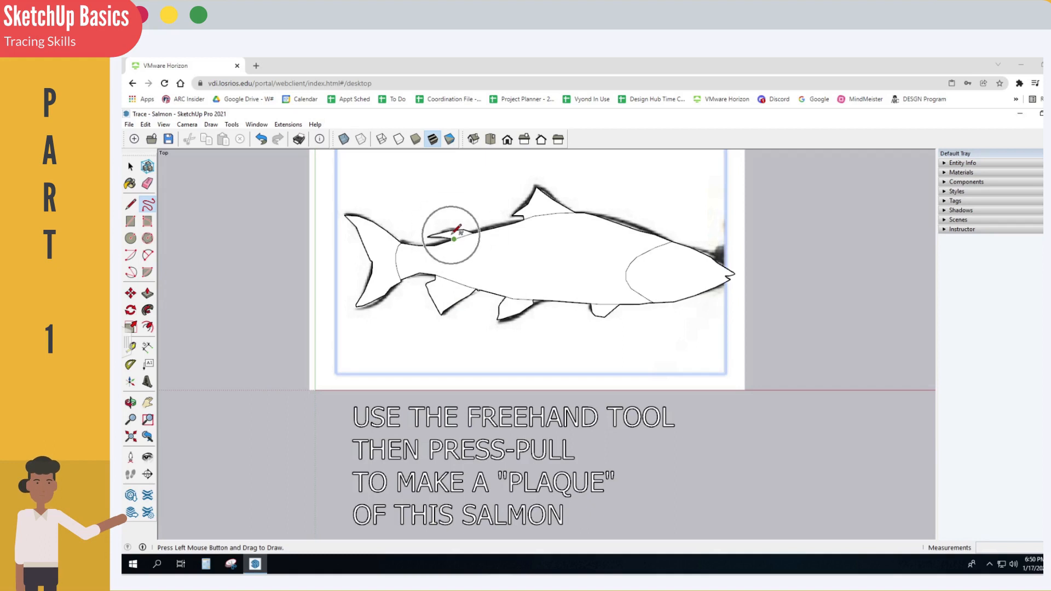
Toggle X-Ray face display on and off to compare the traced outlines with the salmon image underneath.
{"action": "left_click", "coordinate": [343, 140]}
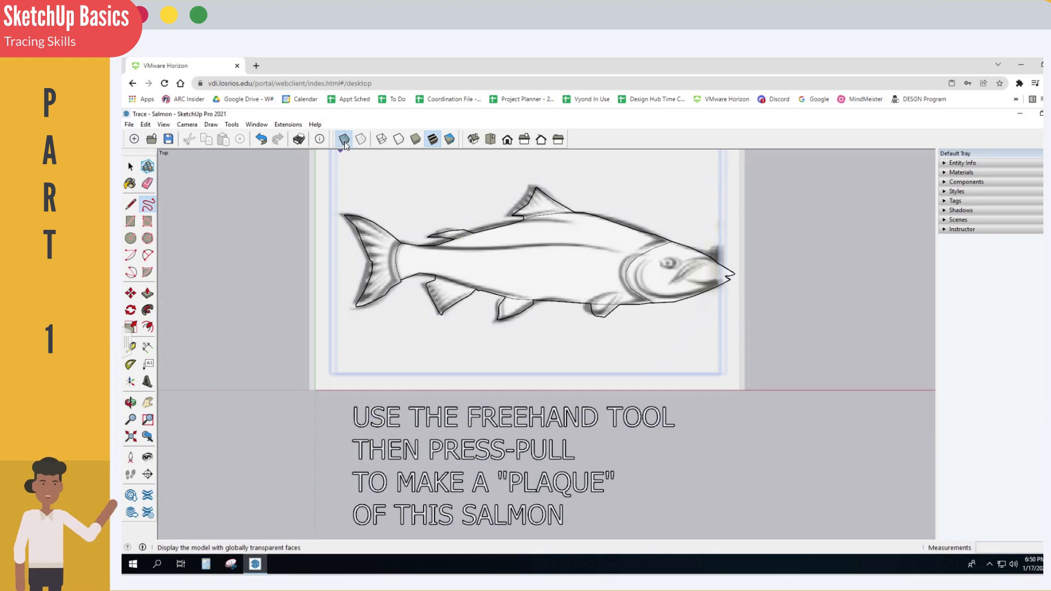
{"action": "left_click", "coordinate": [344, 140]}
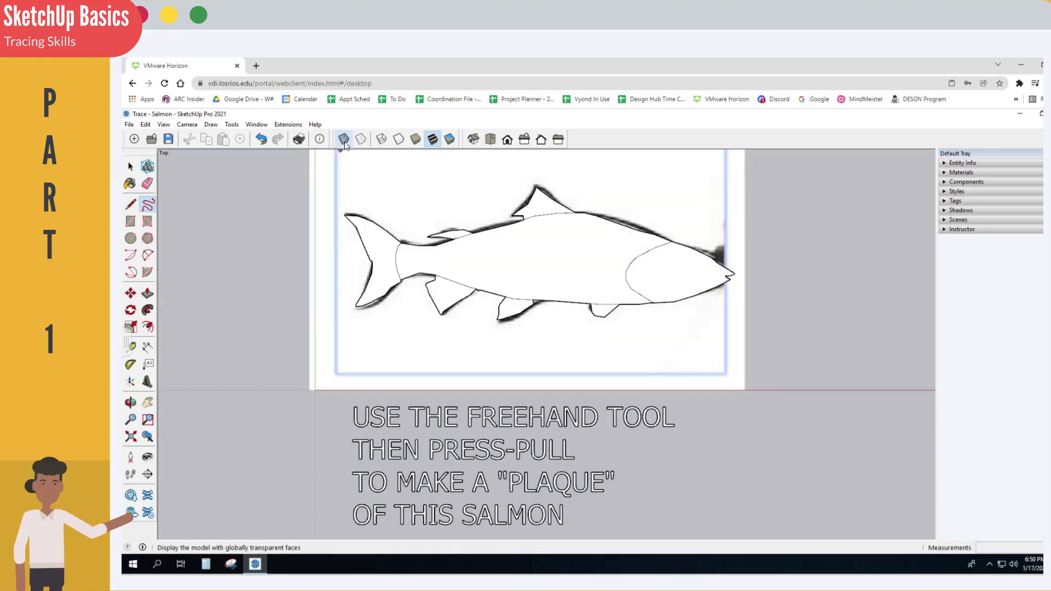
{"action": "left_click", "coordinate": [344, 140]}
{"action": "left_click", "coordinate": [344, 140]}
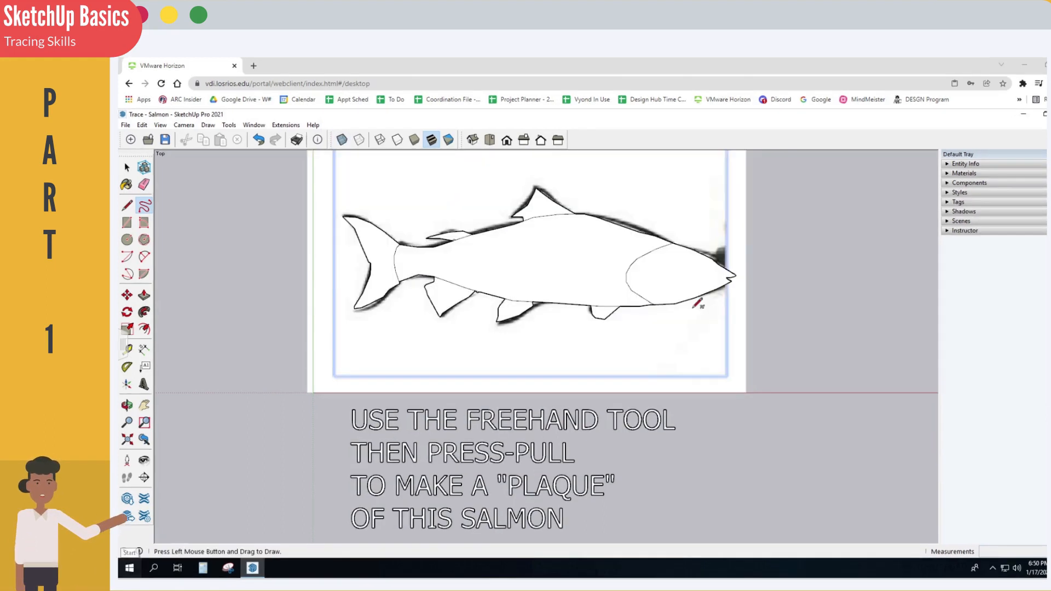
Switch to the isometric view and pull the traced tail face up about 2 3/16" with Push/Pull.
{"action": "left_click", "coordinate": [473, 140]}
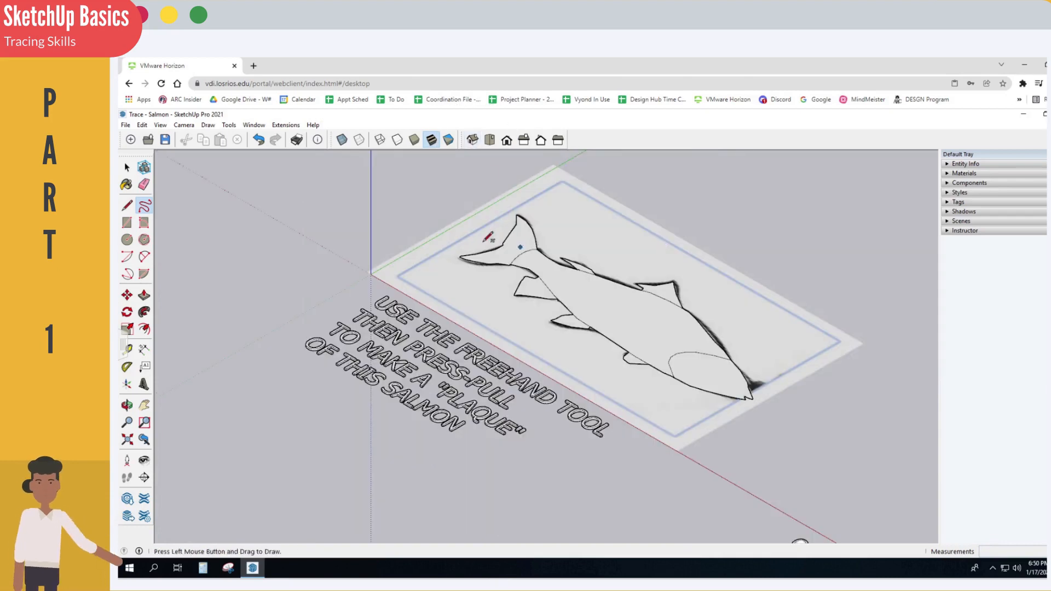
{"action": "left_click", "coordinate": [146, 296]}
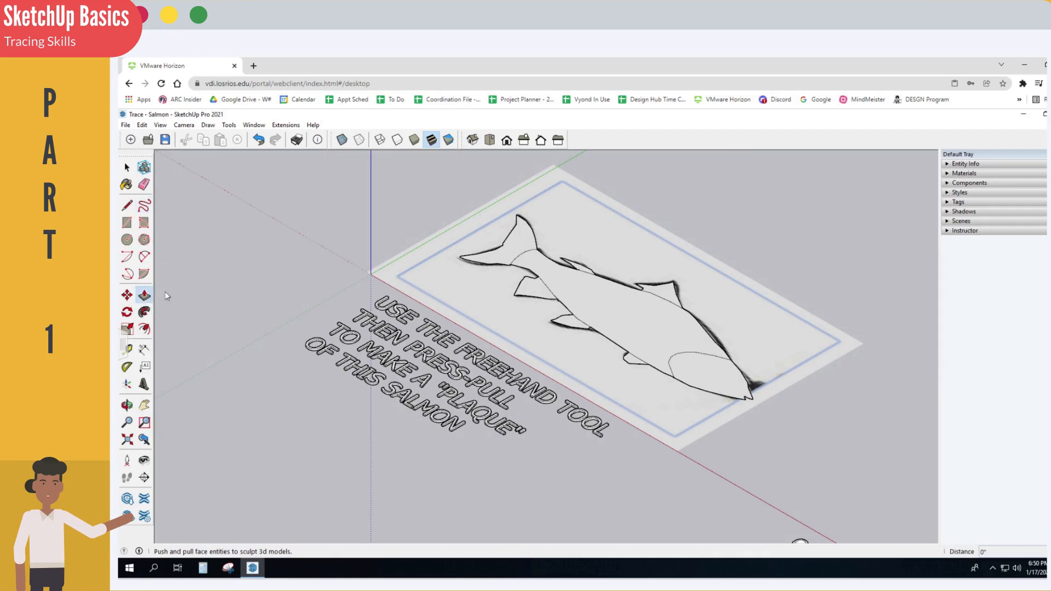
{"action": "left_click", "coordinate": [518, 253]}
{"action": "left_click", "coordinate": [517, 245]}
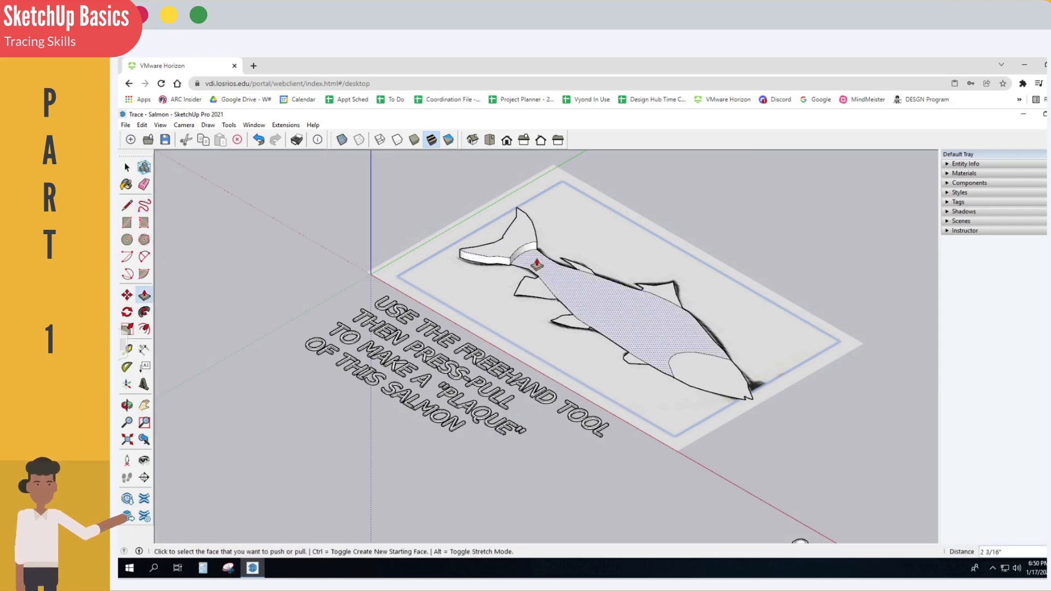
Push/Pull the salmon's body face up about 2 1/2" and raise the head face slightly lower than the body.
{"action": "left_click", "coordinate": [537, 265]}
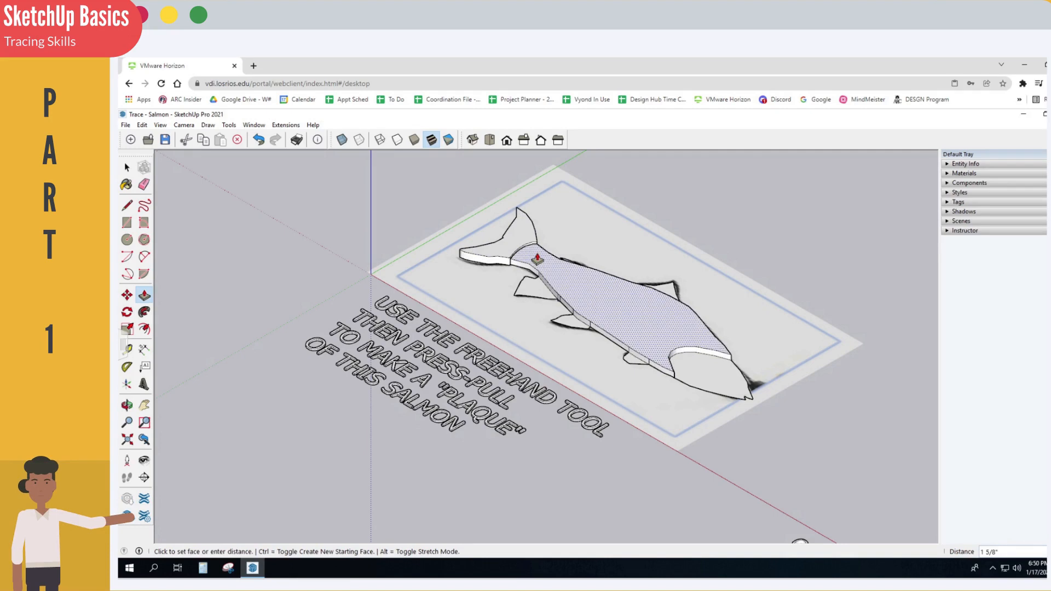
{"action": "left_click", "coordinate": [538, 256]}
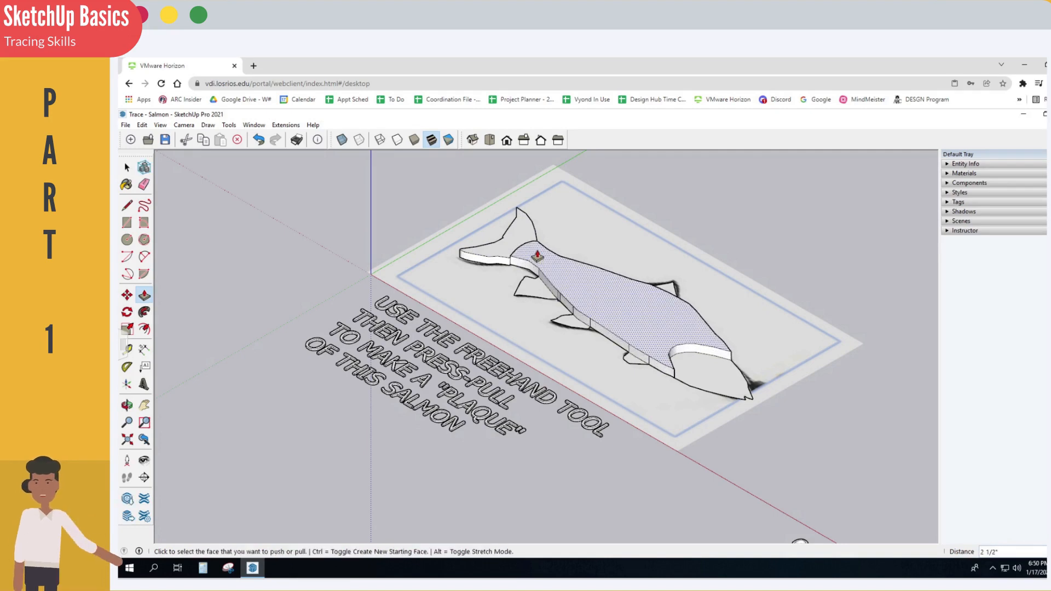
{"action": "left_click", "coordinate": [701, 368]}
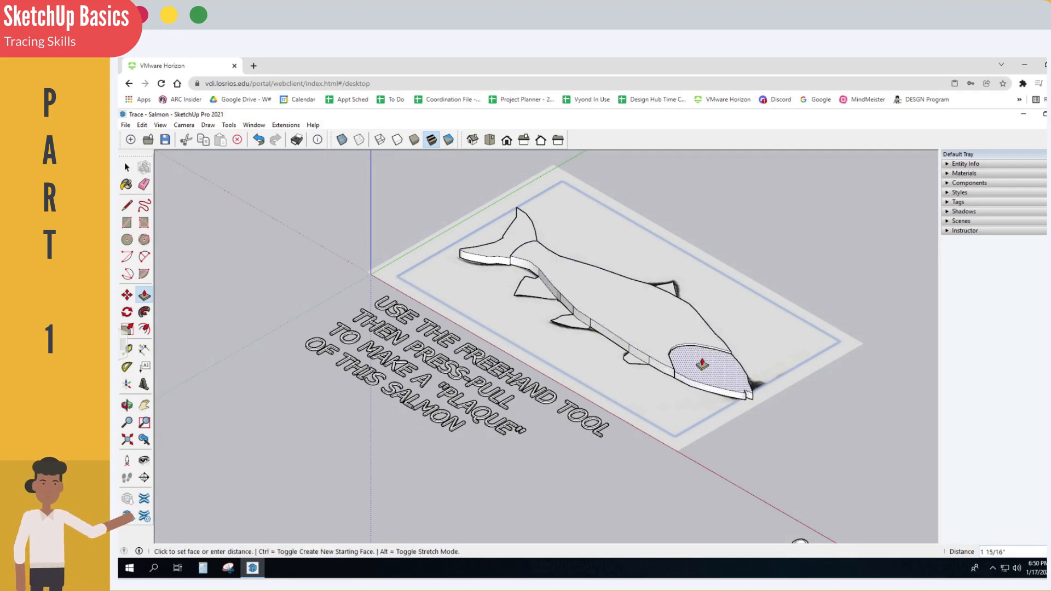
Push/Pull the dorsal fin up about 2 3/16" and the small lower fin nearest the head up about 1 3/4".
{"action": "left_click", "coordinate": [672, 292]}
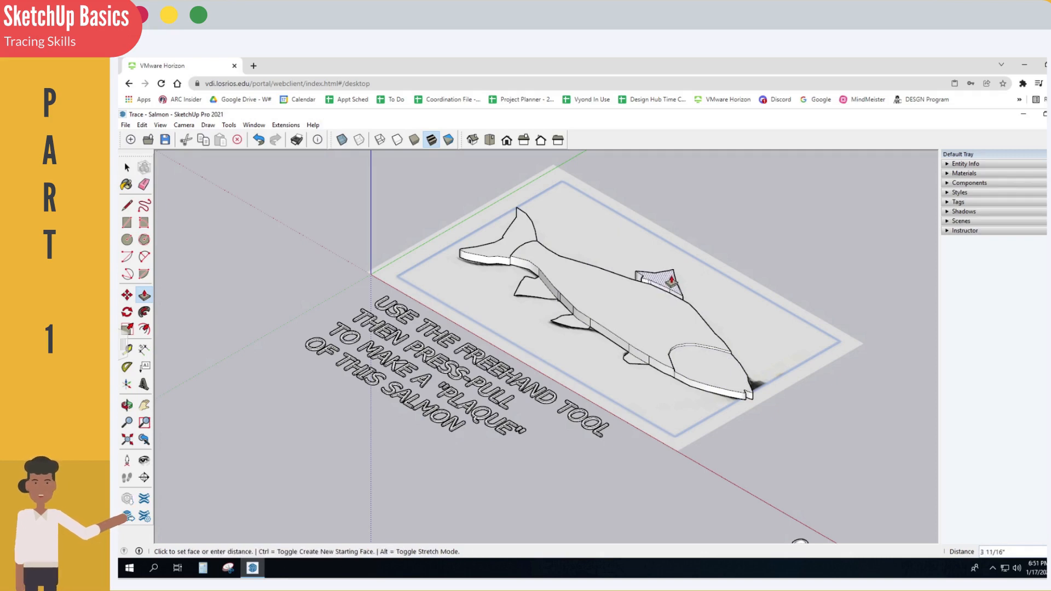
{"action": "left_click", "coordinate": [672, 283]}
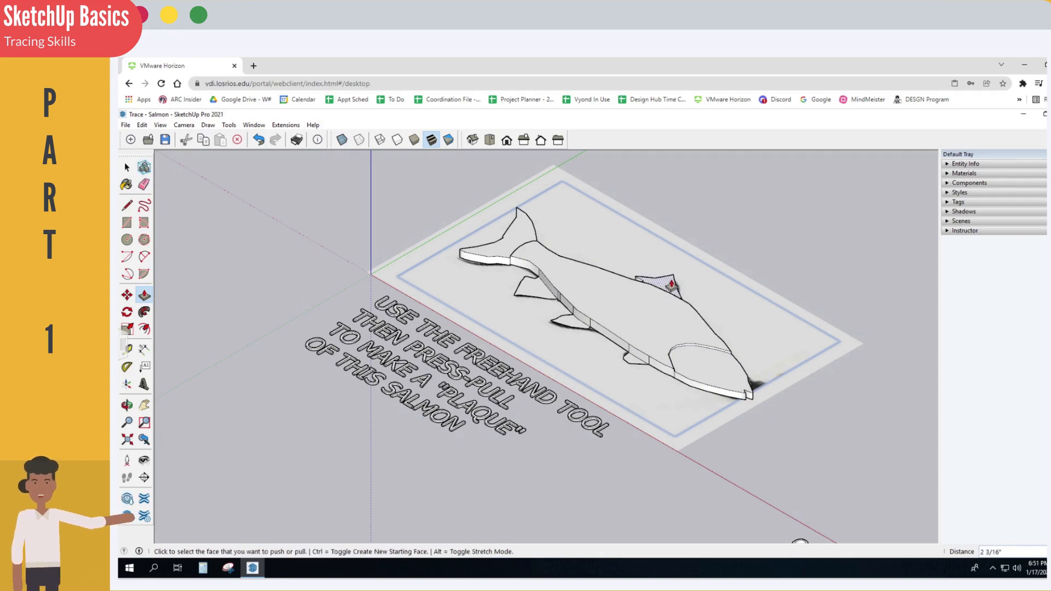
{"action": "left_click", "coordinate": [634, 360]}
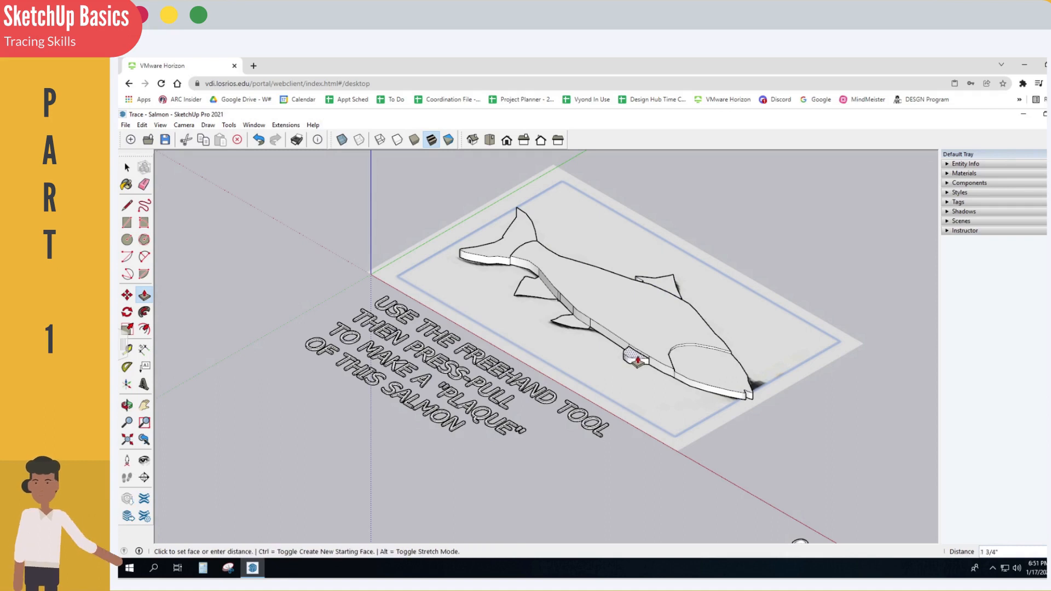
{"action": "left_click", "coordinate": [638, 359]}
Push/Pull the middle belly fin up about 1 15/16" and the fin nearest the tail up about 1 5/8".
{"action": "left_click", "coordinate": [578, 327]}
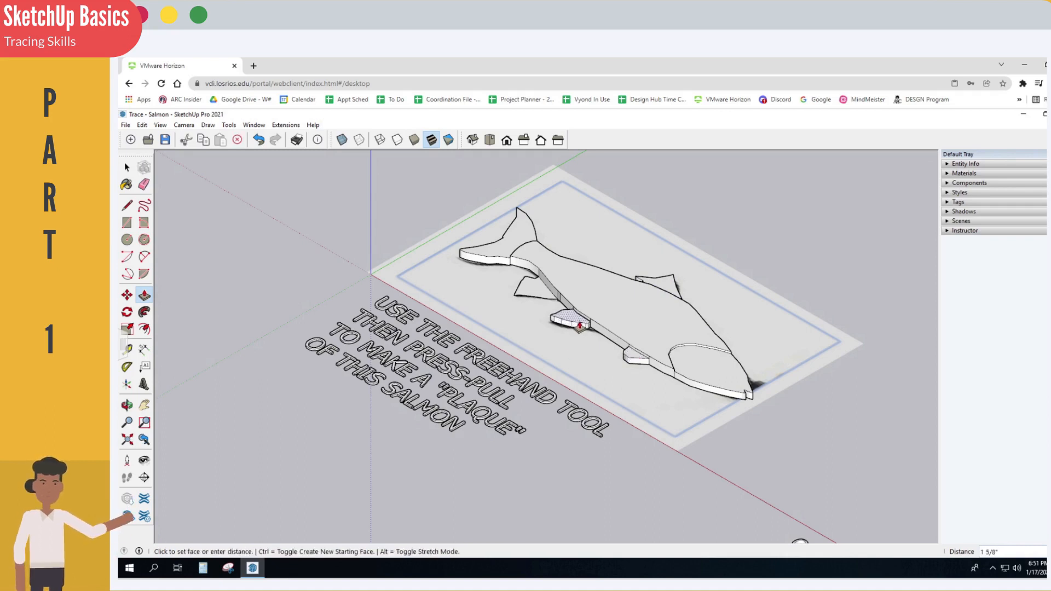
{"action": "left_click", "coordinate": [580, 324]}
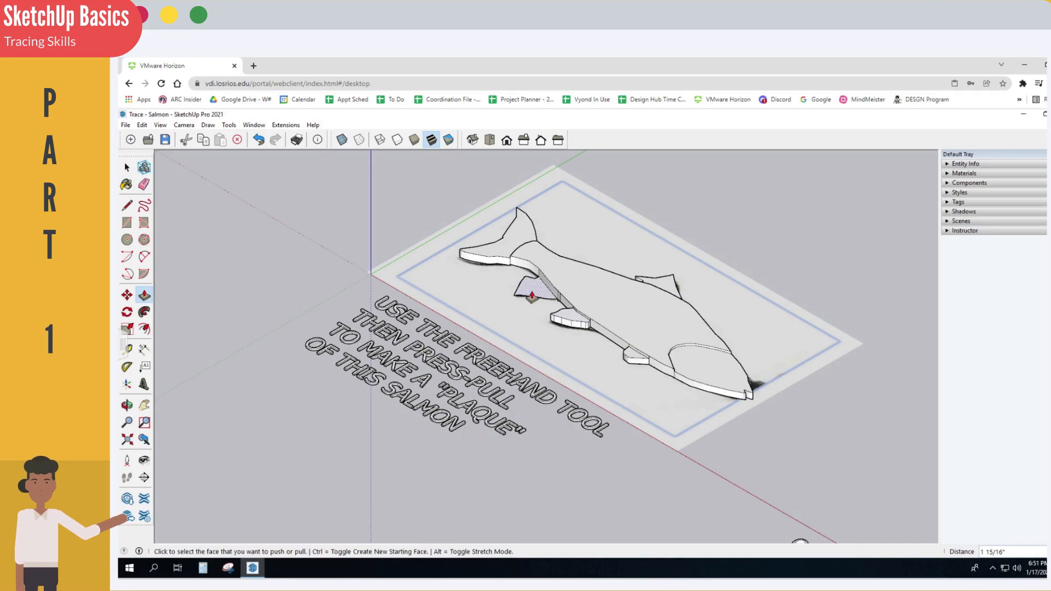
{"action": "left_click", "coordinate": [531, 294]}
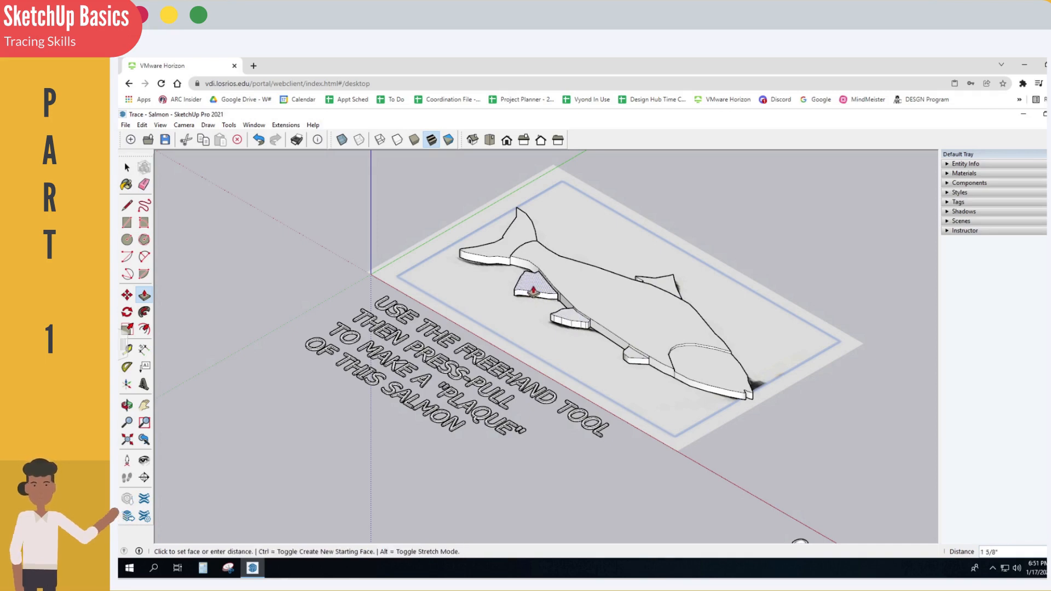
{"action": "left_click", "coordinate": [533, 291]}
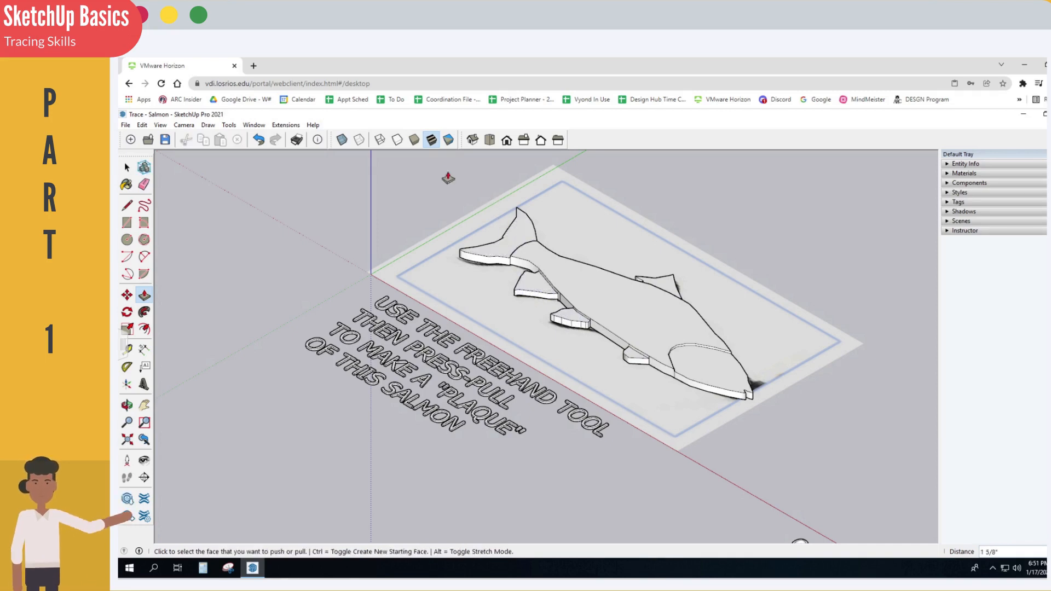
Toggle the X-Ray face style to compare the raised salmon parts with the image details underneath.
{"action": "left_click", "coordinate": [342, 142]}
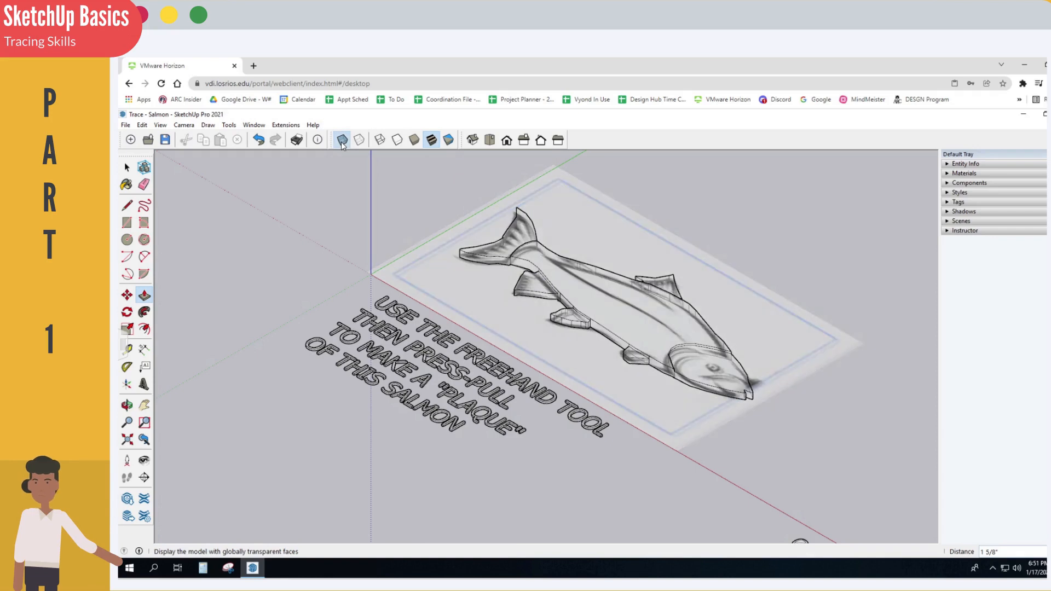
{"action": "left_click", "coordinate": [342, 141]}
{"action": "left_click", "coordinate": [342, 141]}
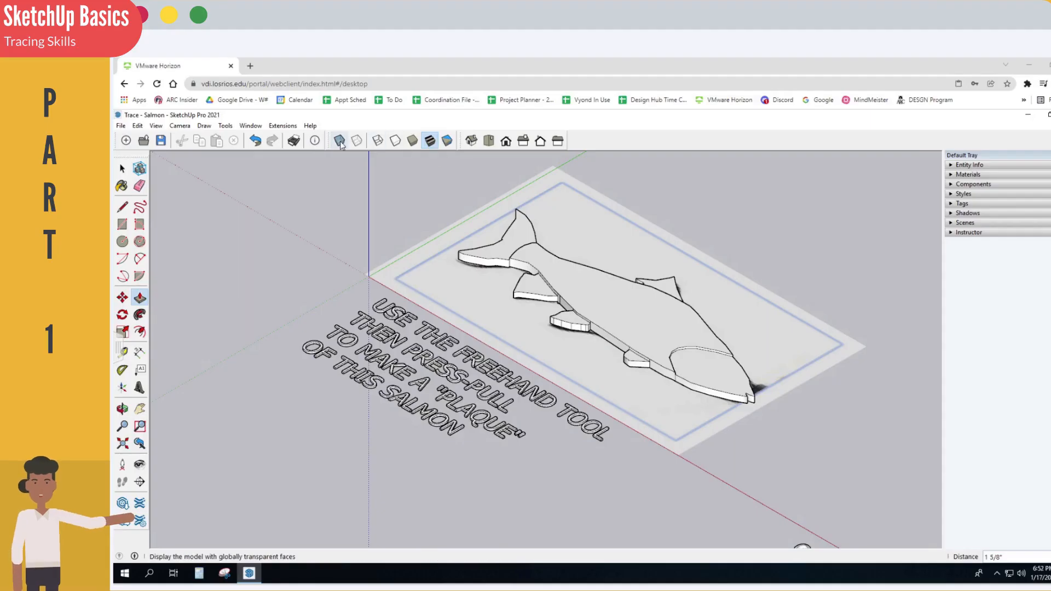
Trace the gill crescent, eye and two mouth shapes on the salmon's head with the Freehand tool in the X-Ray top view.
{"action": "left_click", "coordinate": [339, 142]}
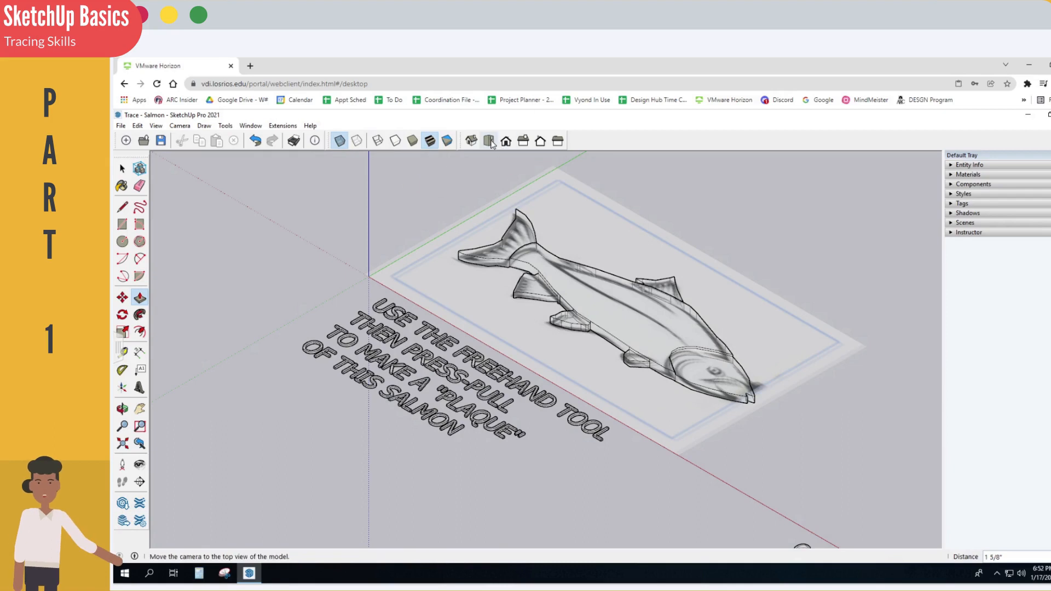
{"action": "left_click", "coordinate": [490, 143]}
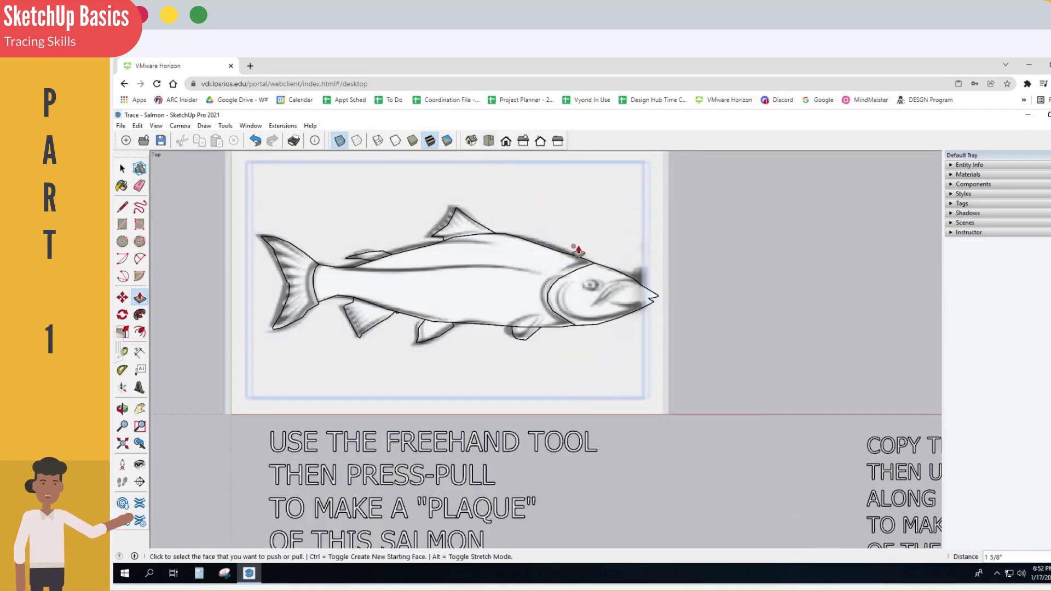
{"action": "left_click", "coordinate": [140, 207]}
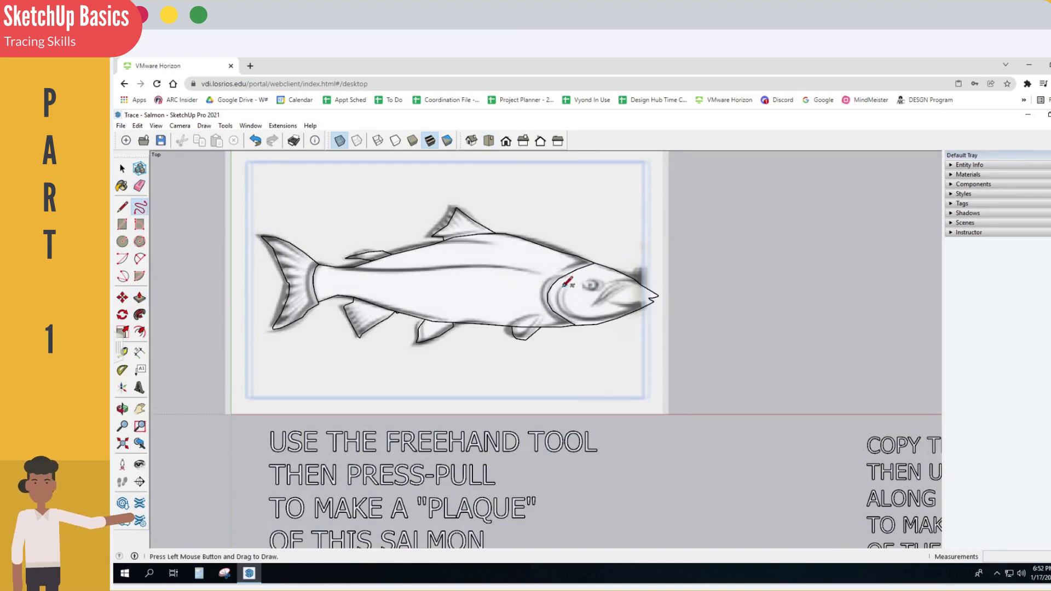
{"action": "mouse_move", "coordinate": [560, 298]}
{"action": "left_mouse_down"}
{"action": "mouse_move", "coordinate": [562, 311]}
{"action": "mouse_move", "coordinate": [571, 280]}
{"action": "left_mouse_up"}
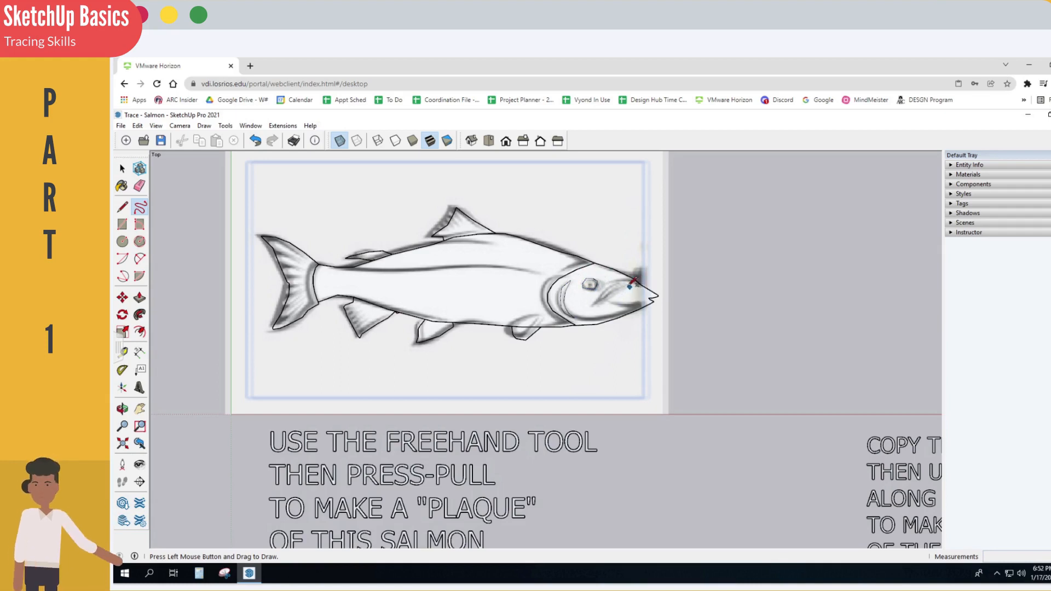
{"action": "mouse_move", "coordinate": [631, 285]}
{"action": "left_mouse_down"}
{"action": "mouse_move", "coordinate": [596, 305]}
{"action": "mouse_move", "coordinate": [629, 286]}
{"action": "mouse_move", "coordinate": [631, 304]}
{"action": "mouse_move", "coordinate": [615, 304]}
{"action": "left_mouse_up"}
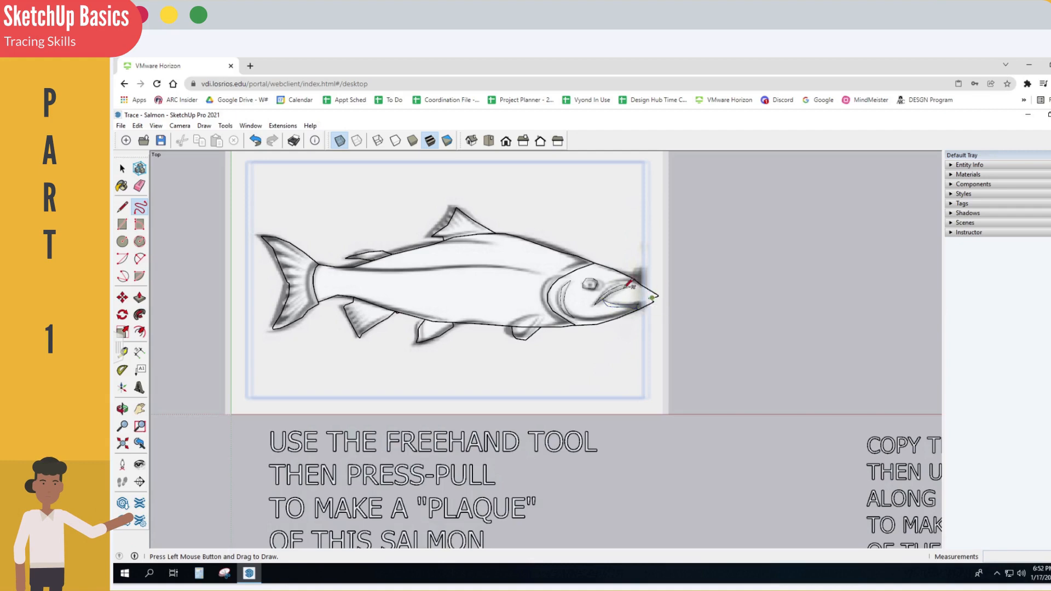
{"action": "left_click", "coordinate": [339, 142]}
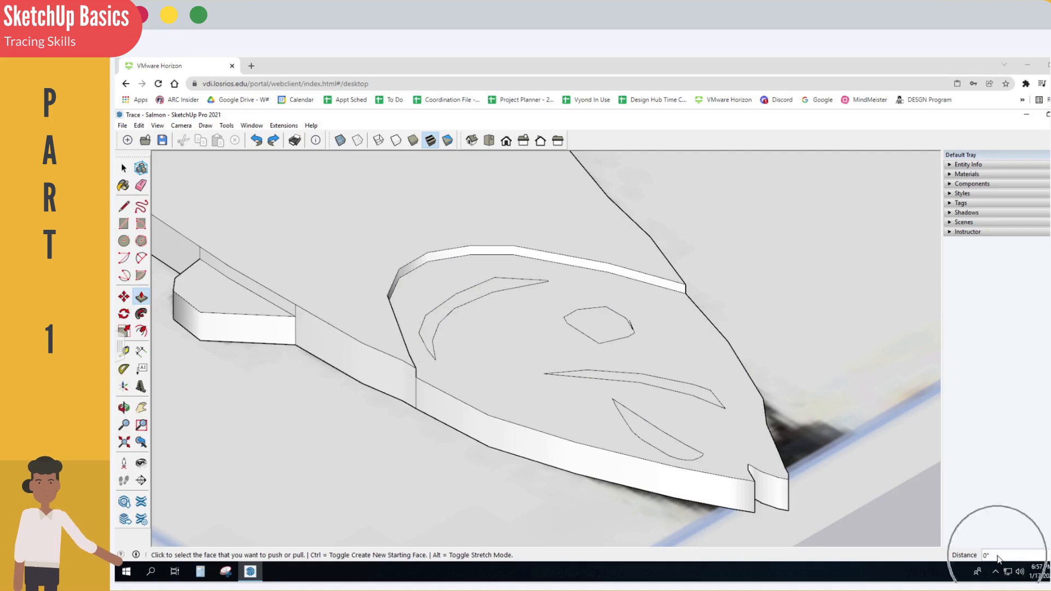
Recess the gill crescent and the eye shape 0.25" into the head face with Push/Pull.
{"action": "left_click", "coordinate": [141, 297]}
{"action": "left_click", "coordinate": [471, 301]}
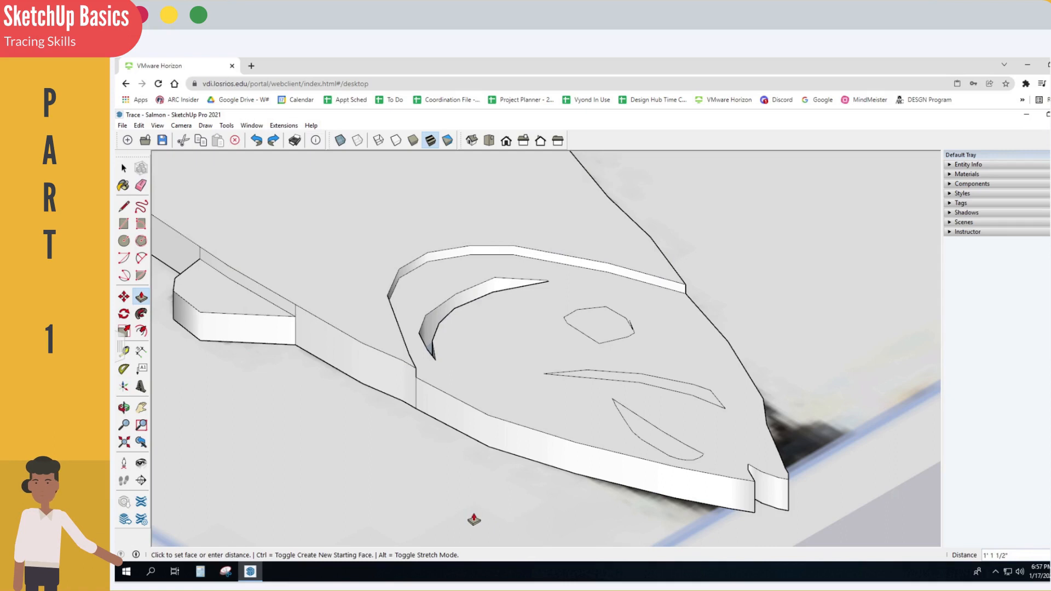
{"action": "type", "text": ".25"}
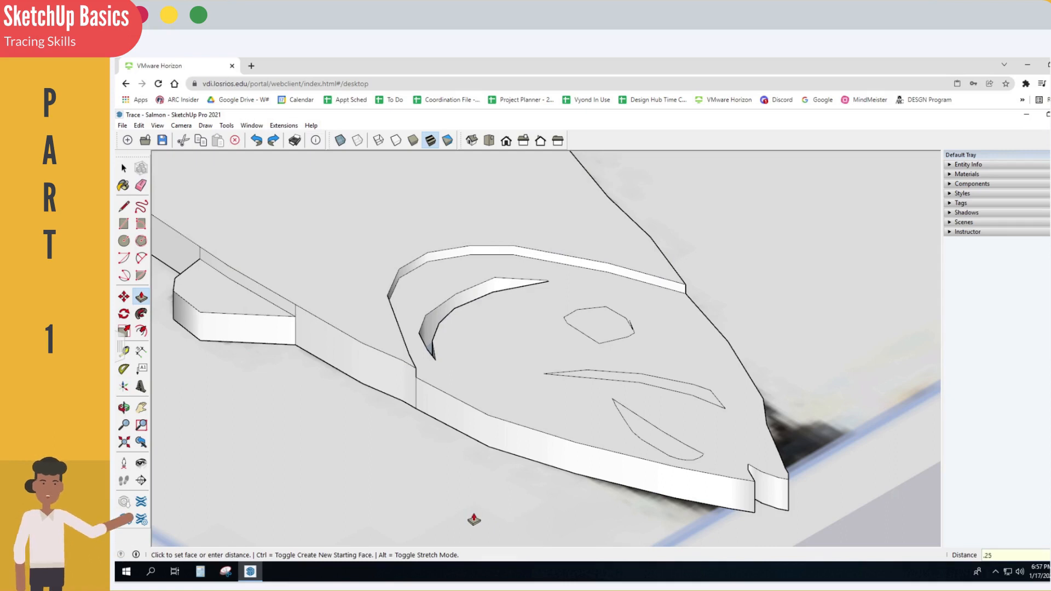
{"action": "key", "text": "Return"}
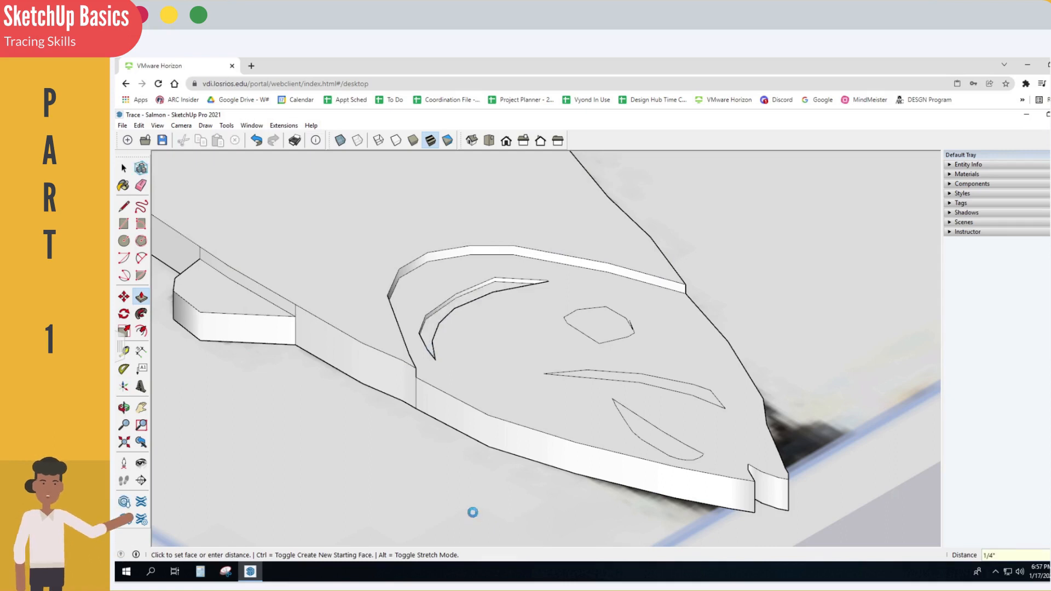
{"action": "double_click", "coordinate": [591, 328]}
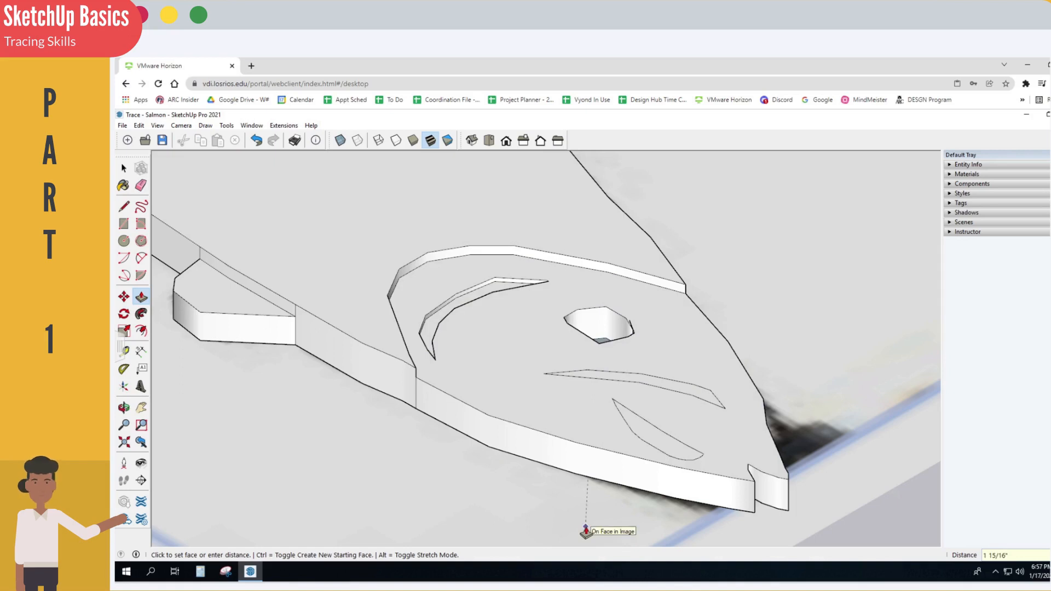
{"action": "type", "text": ".25"}
{"action": "key", "text": "Return"}
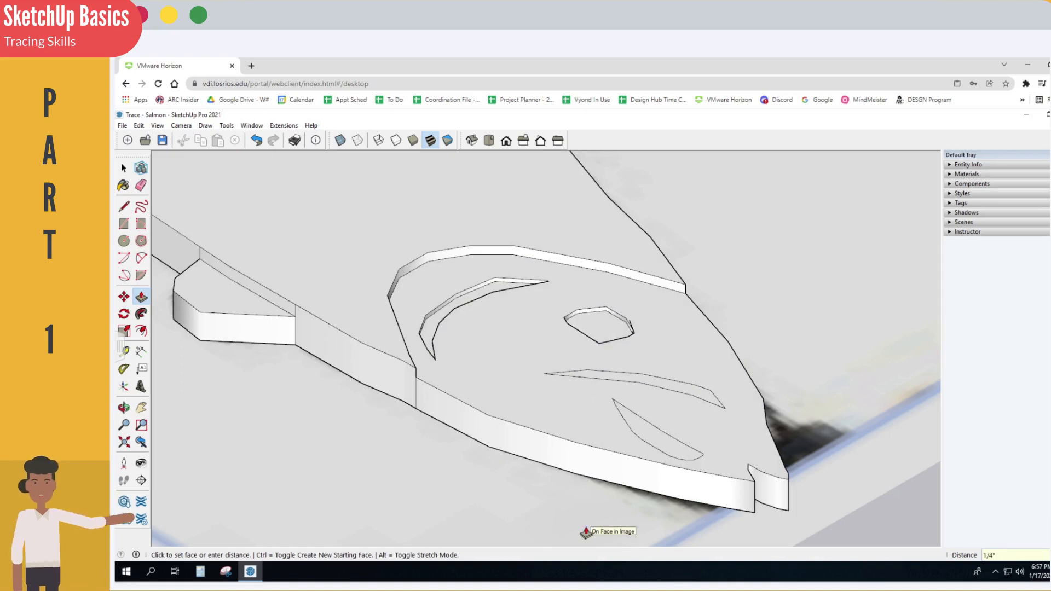
Push the two mouth shapes down into the head face, recessing the upper one 0.25".
{"action": "left_click", "coordinate": [678, 392]}
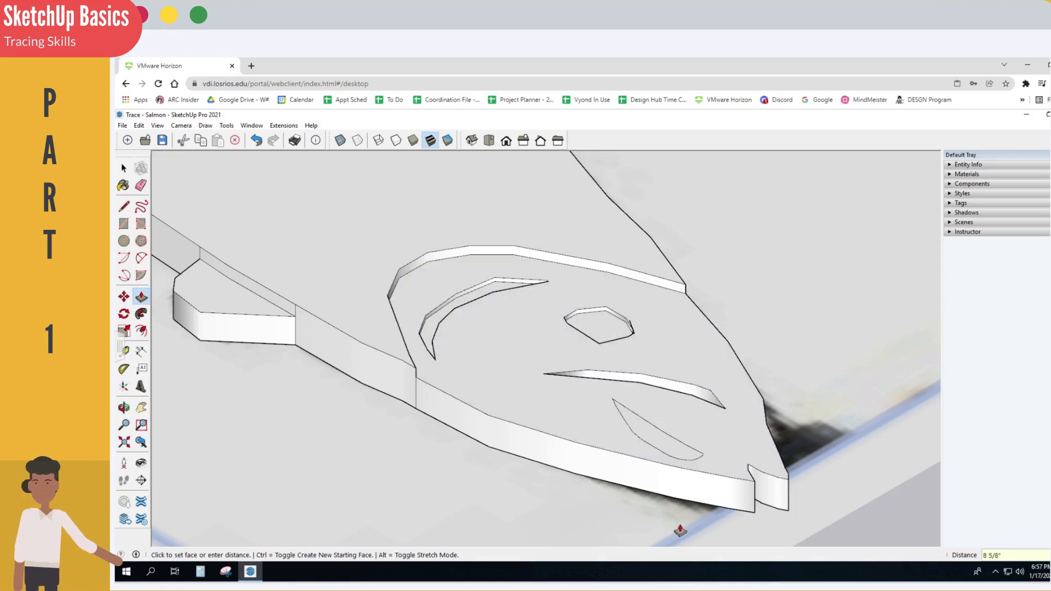
{"action": "type", "text": ".25"}
{"action": "key", "text": "Return"}
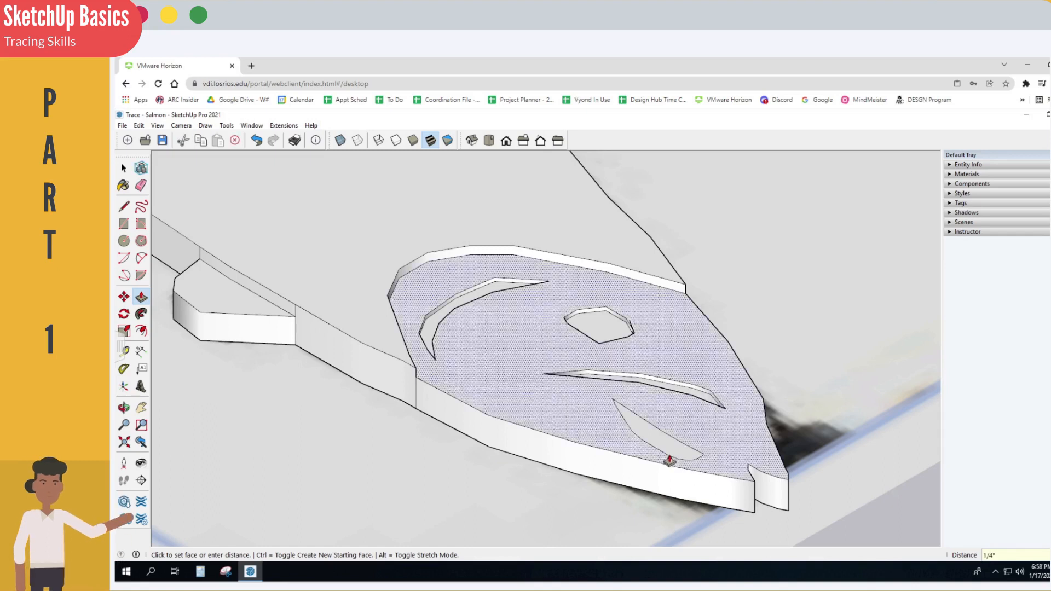
{"action": "left_click", "coordinate": [672, 452]}
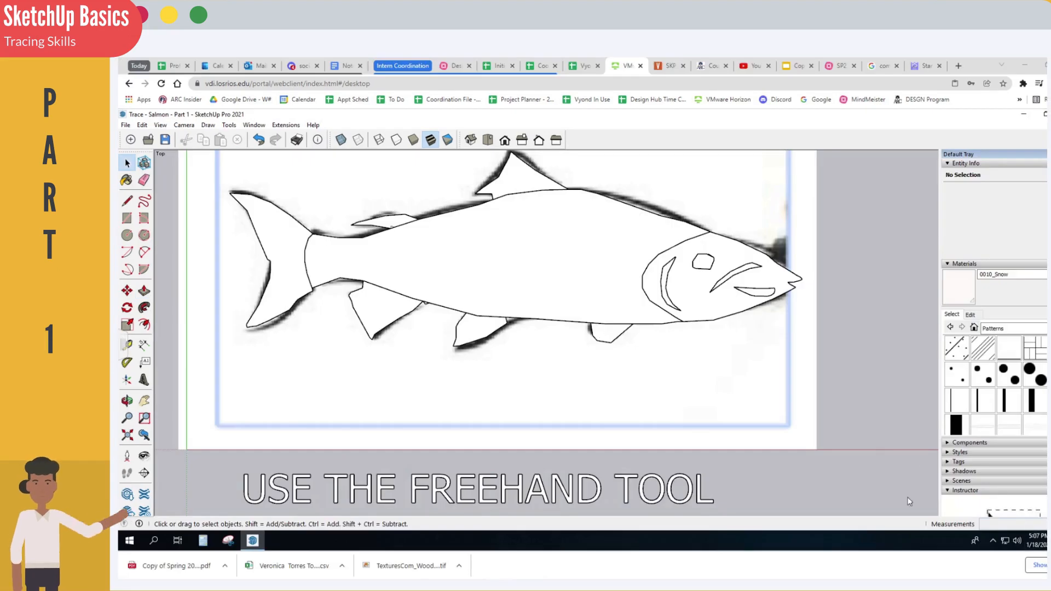
Browse the Patterns material collection and choose the Sketchy Scales material.
{"action": "left_click", "coordinate": [953, 265]}
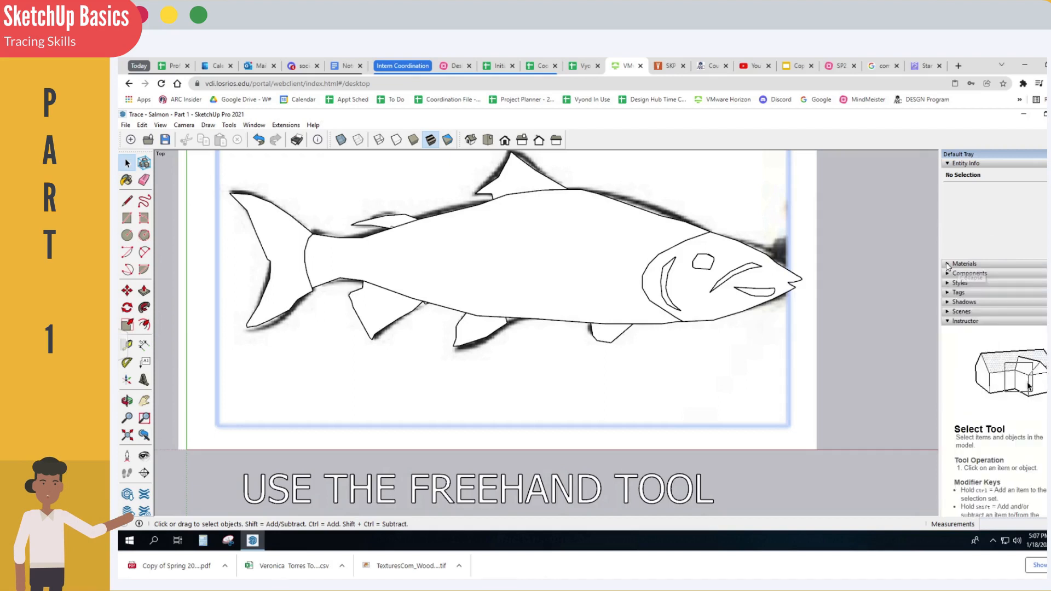
{"action": "left_click", "coordinate": [952, 265]}
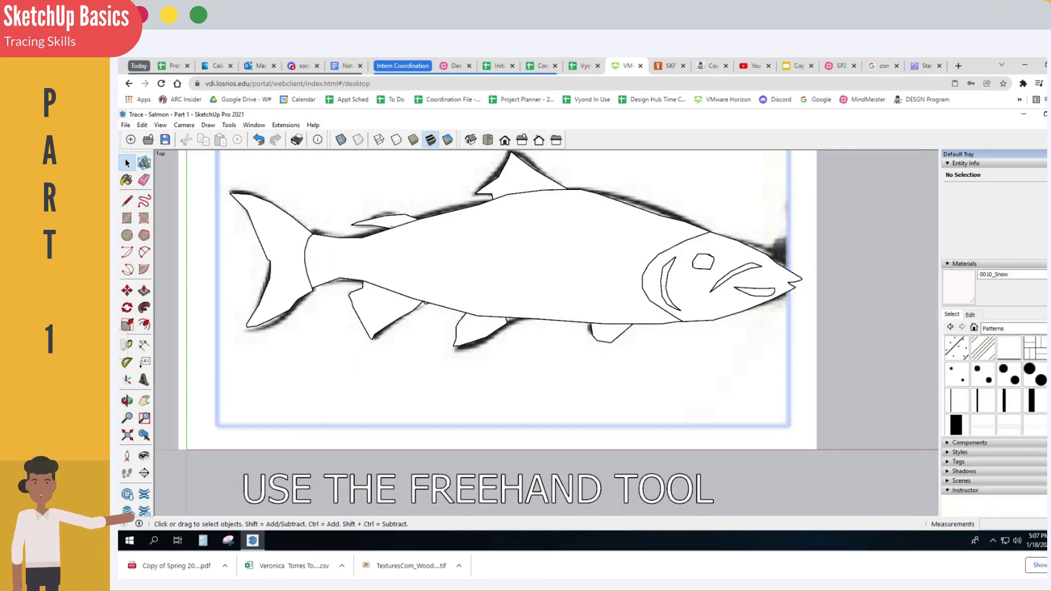
{"action": "left_click", "coordinate": [1010, 328]}
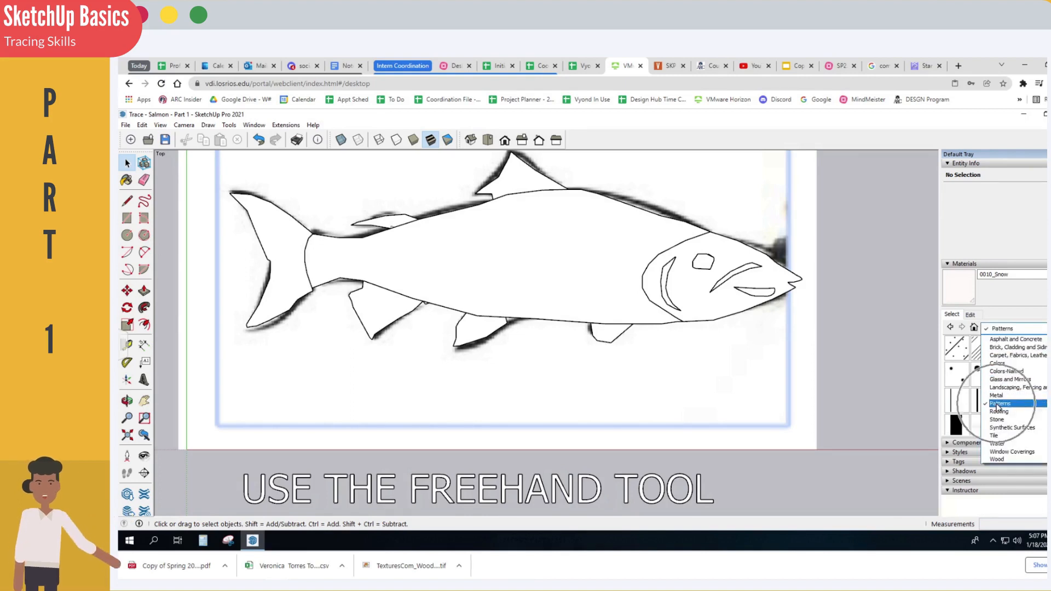
{"action": "left_click", "coordinate": [997, 406]}
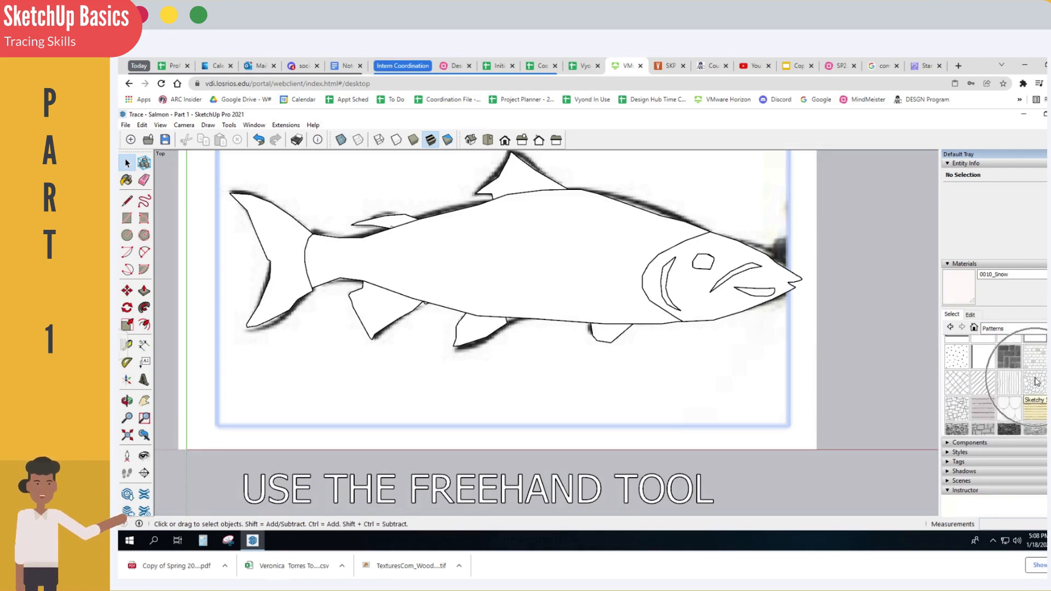
{"action": "left_click", "coordinate": [1035, 382]}
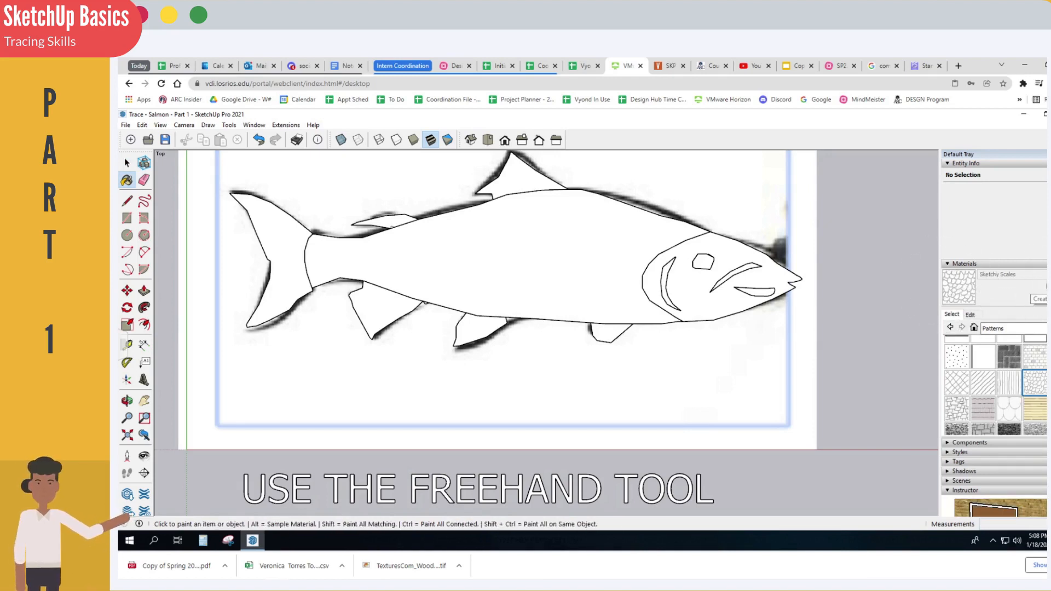
Create a material named New Scales from the Sketchy Scales texture with its texture size set to 8".
{"action": "left_click", "coordinate": [1041, 299]}
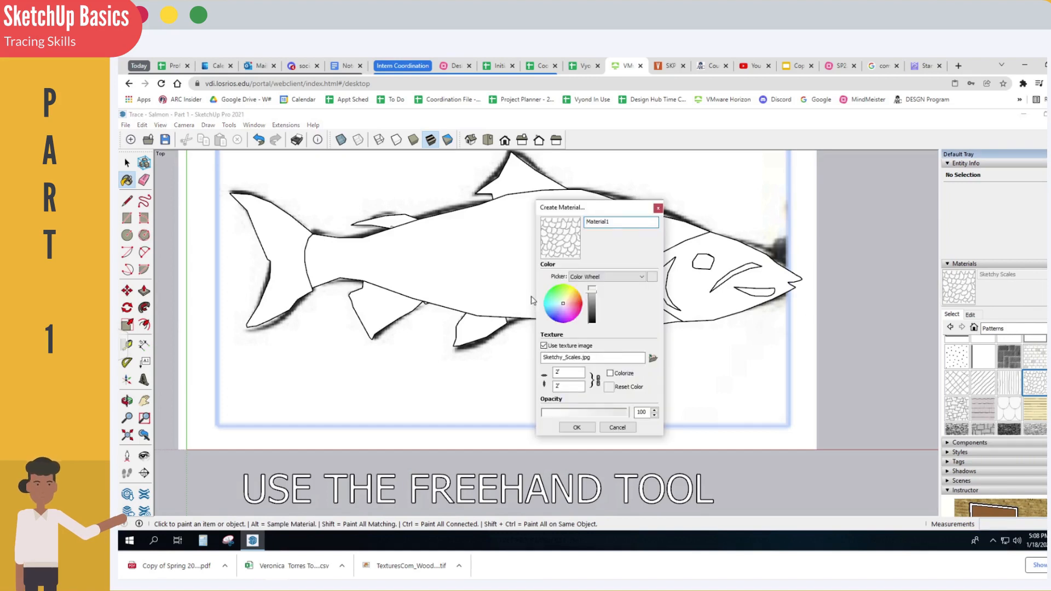
{"action": "left_click_drag", "start_coordinate": [610, 222], "coordinate": [570, 222]}
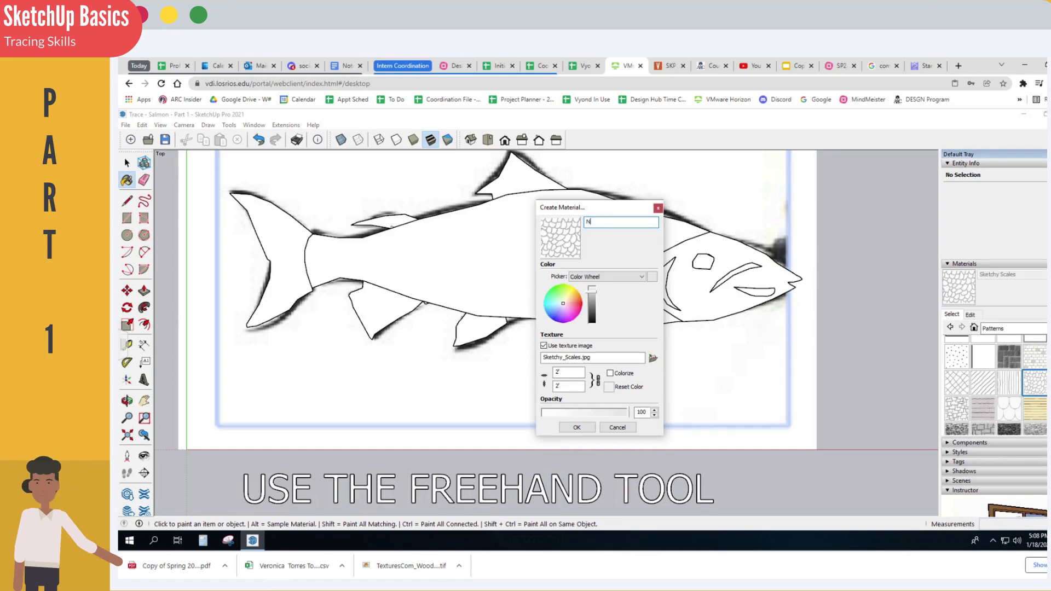
{"action": "type", "text": "New Scales"}
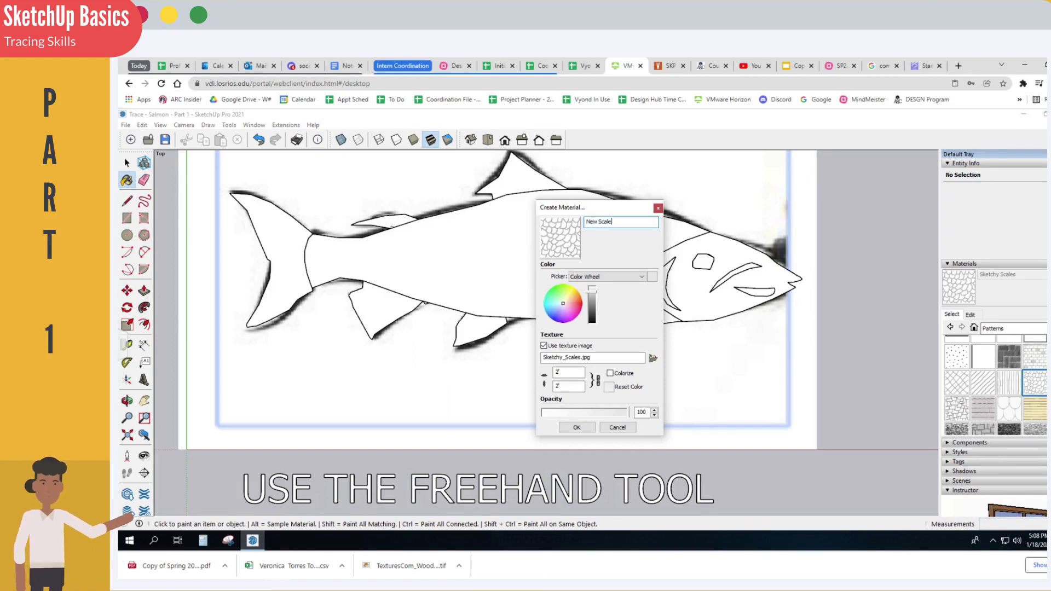
{"action": "double_click", "coordinate": [559, 372]}
{"action": "type", "text": "8"}
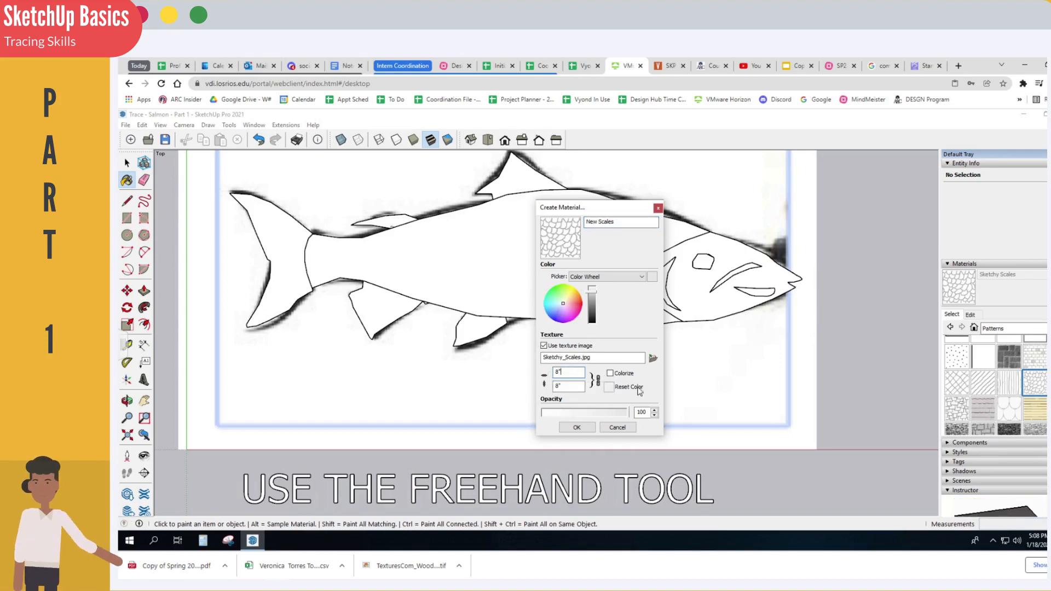
{"action": "left_click", "coordinate": [575, 429]}
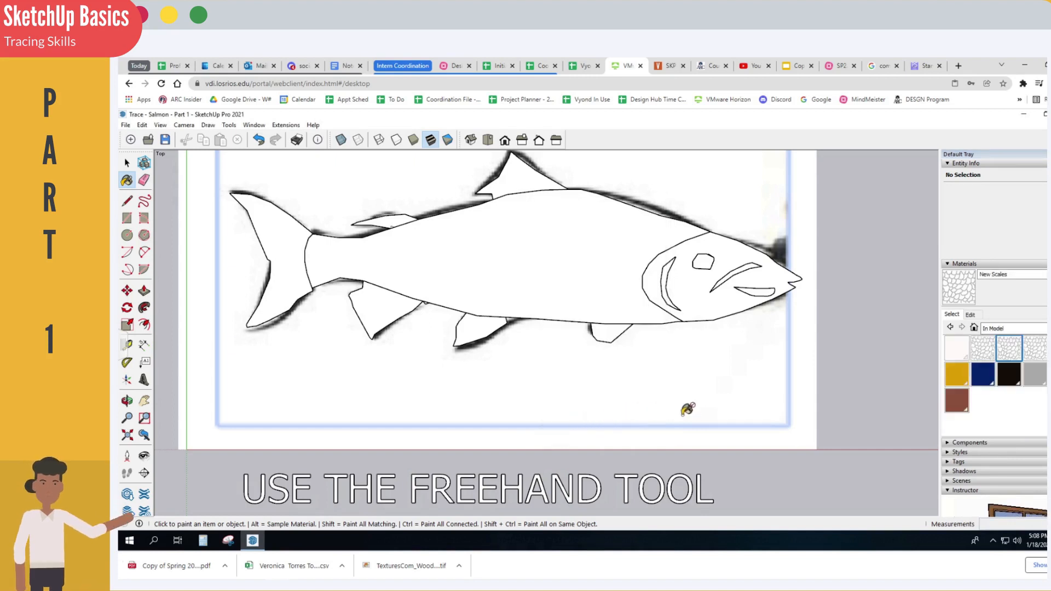
Paint the salmon's body and head with the New Scales material, applying it to connected matching faces.
{"action": "key", "text": "ctrl"}
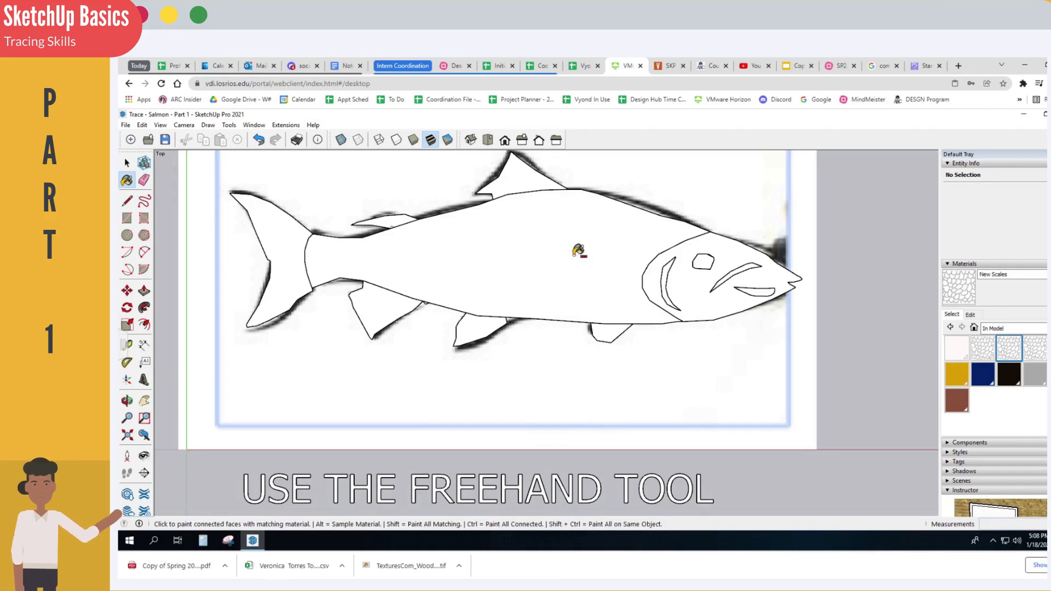
{"action": "left_click", "coordinate": [583, 251]}
{"action": "left_click", "coordinate": [686, 286]}
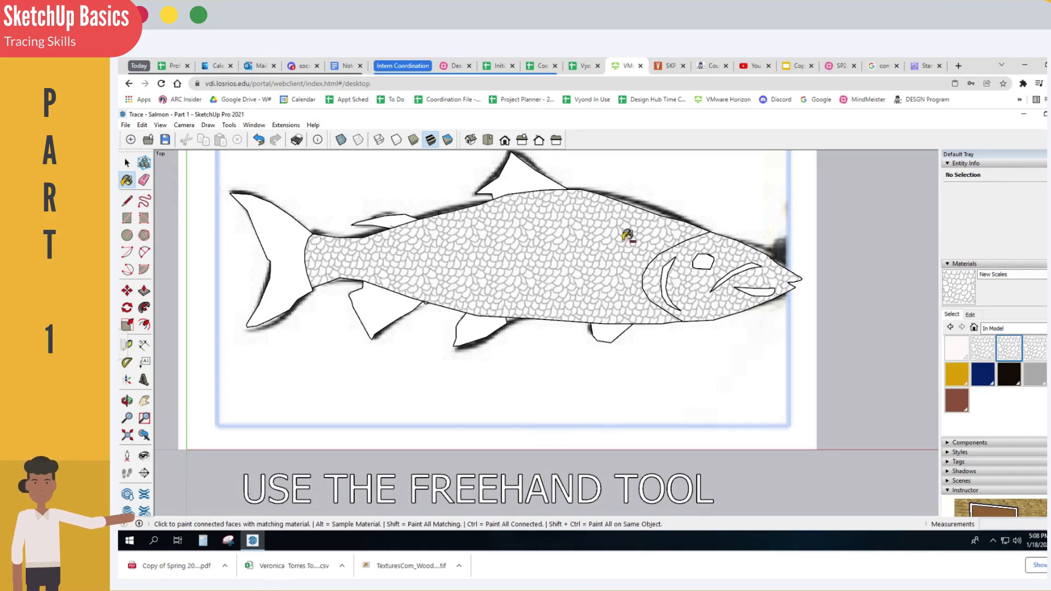
Paint the salmon's upper and lower fins and its tail with the New Scales material.
{"action": "left_click", "coordinate": [515, 178]}
{"action": "left_click", "coordinate": [601, 327]}
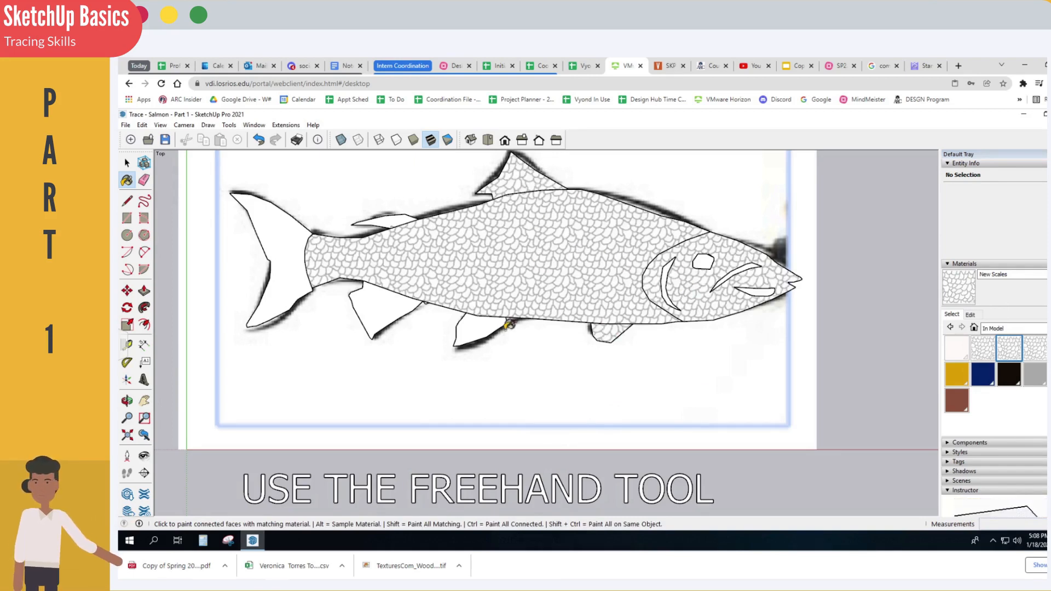
{"action": "left_click", "coordinate": [469, 323]}
{"action": "left_click", "coordinate": [404, 298]}
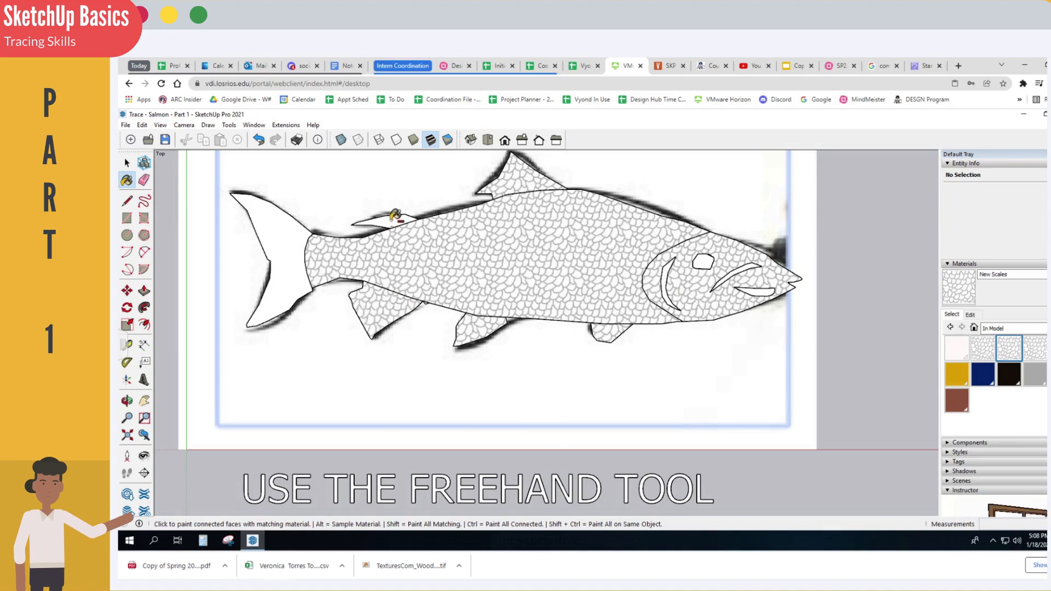
{"action": "left_click", "coordinate": [393, 216]}
{"action": "left_click", "coordinate": [276, 228]}
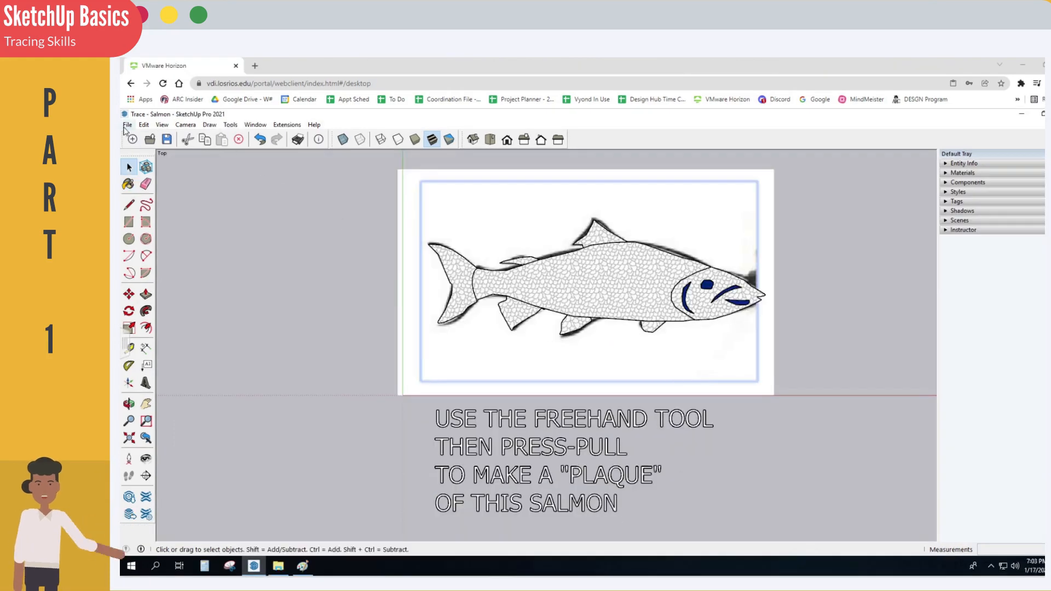
Set up a 2D graphic export named Trace - Salmon - Part 1 in Portable Network Graphics (*.png) format.
{"action": "left_click", "coordinate": [128, 125]}
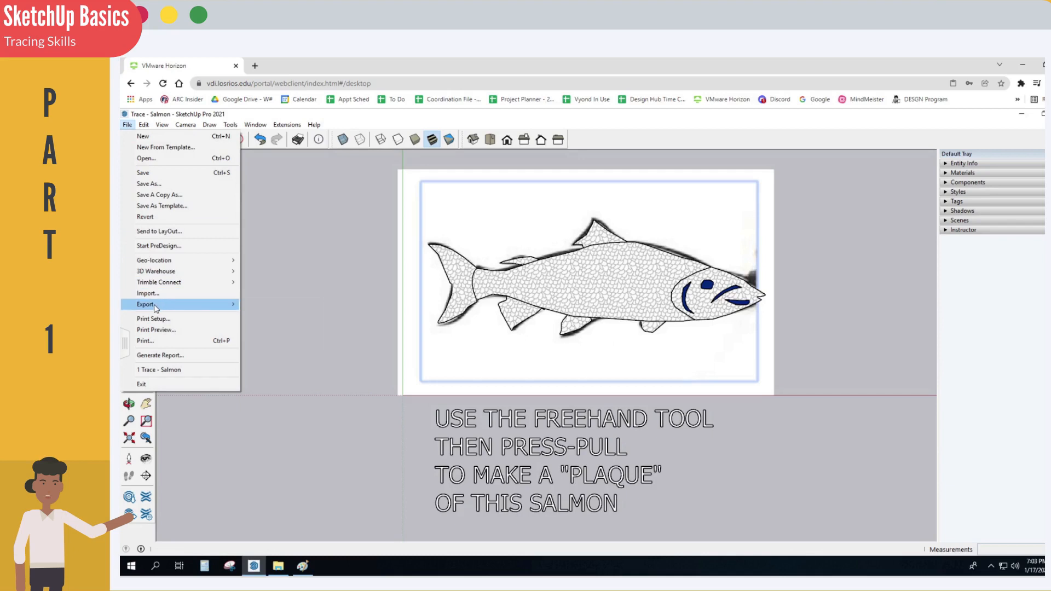
{"action": "mouse_move", "coordinate": [156, 307]}
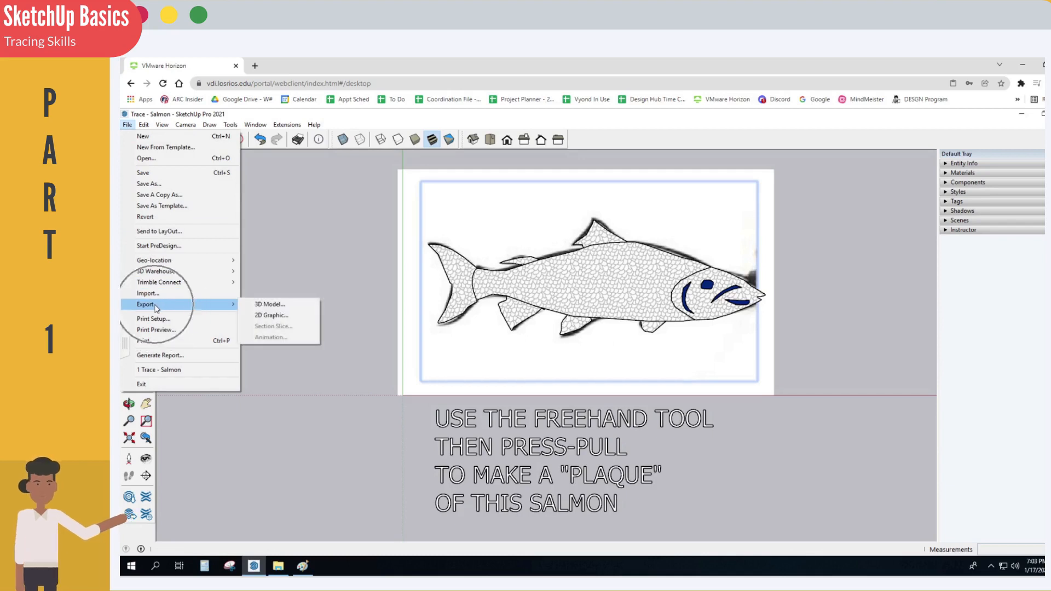
{"action": "left_click", "coordinate": [268, 317]}
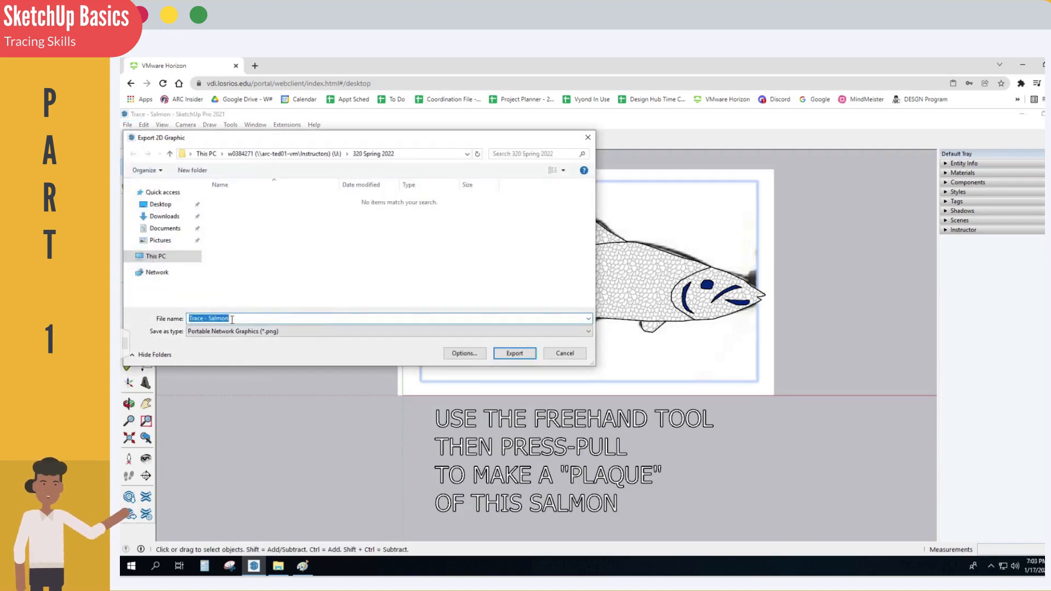
{"action": "left_click", "coordinate": [233, 319]}
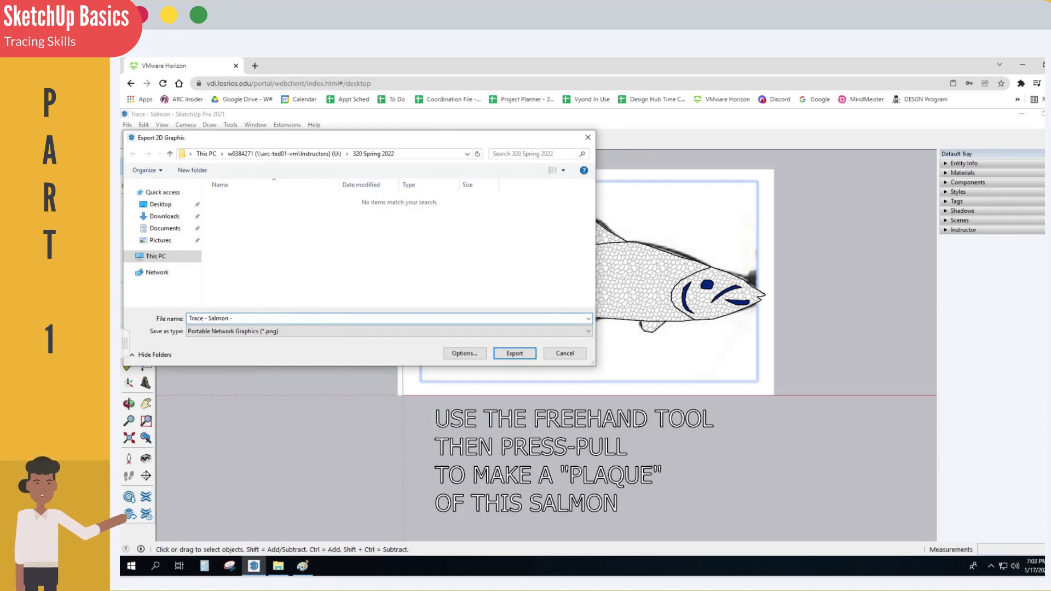
{"action": "type", "text": "- Part "}
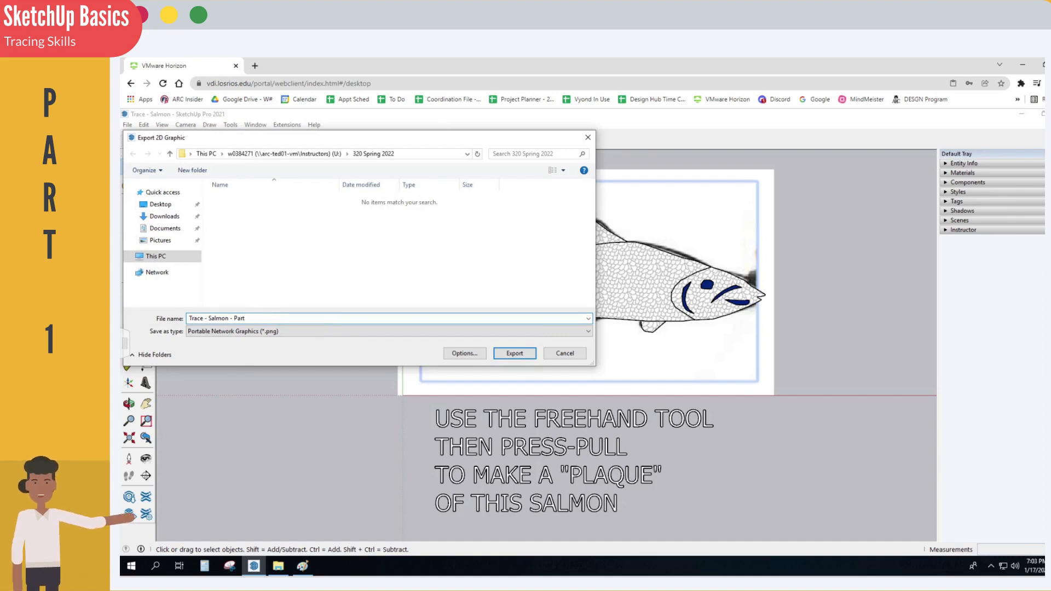
{"action": "type", "text": "1"}
{"action": "left_click", "coordinate": [336, 331]}
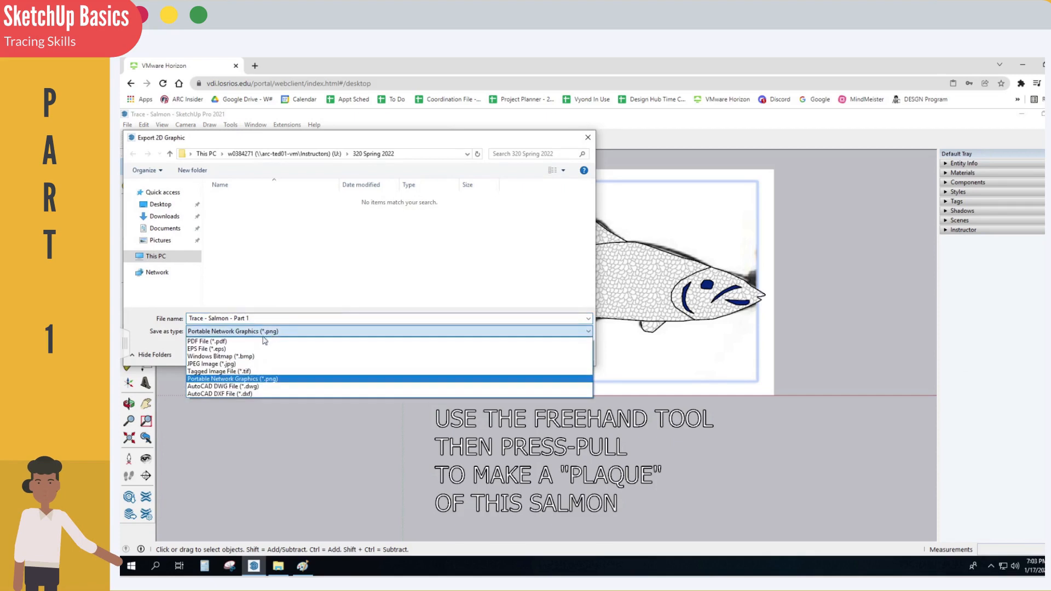
{"action": "left_click", "coordinate": [222, 379]}
Set the export image width to 900 pixels with Use view size off, and export the PNG.
{"action": "left_click", "coordinate": [475, 355]}
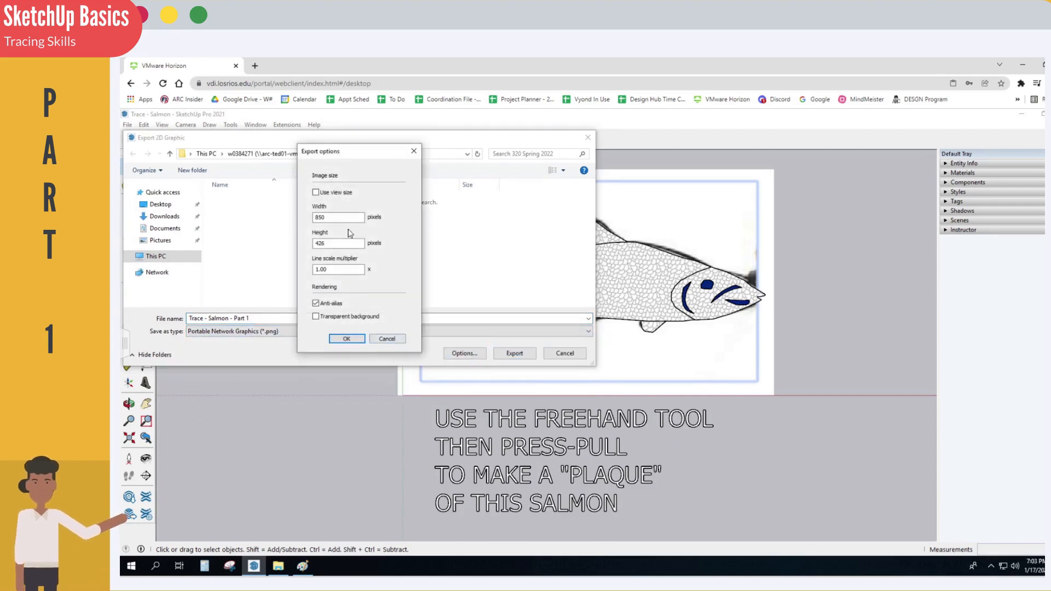
{"action": "left_click", "coordinate": [317, 194]}
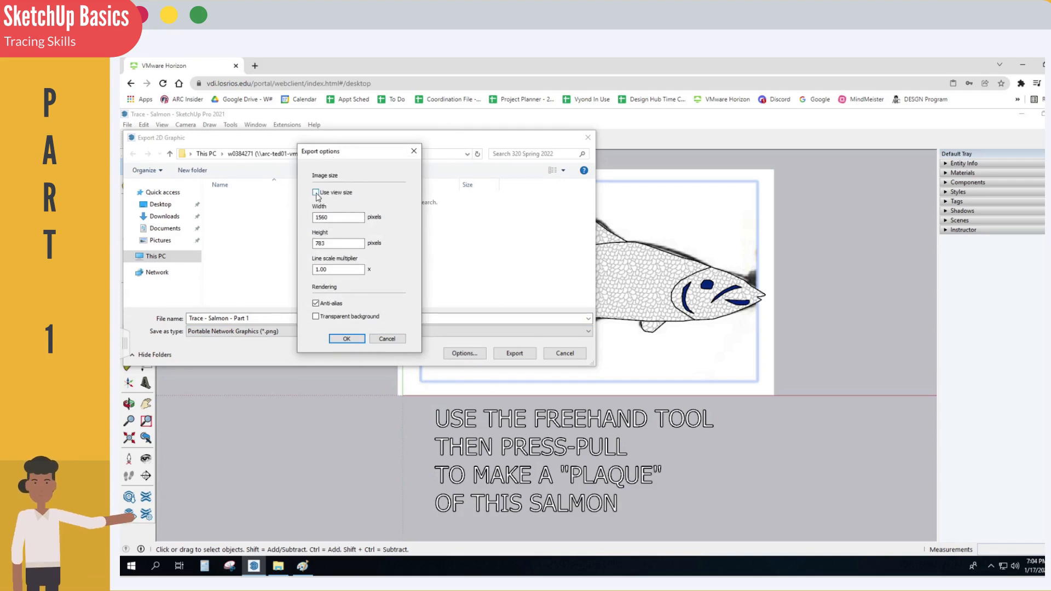
{"action": "left_click", "coordinate": [337, 217]}
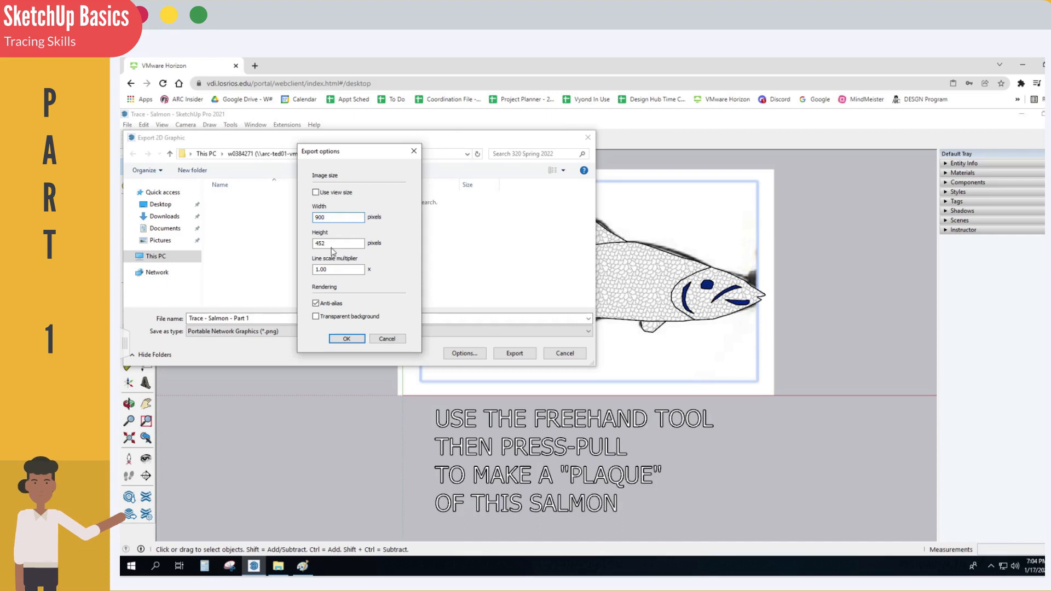
{"action": "left_click", "coordinate": [347, 340]}
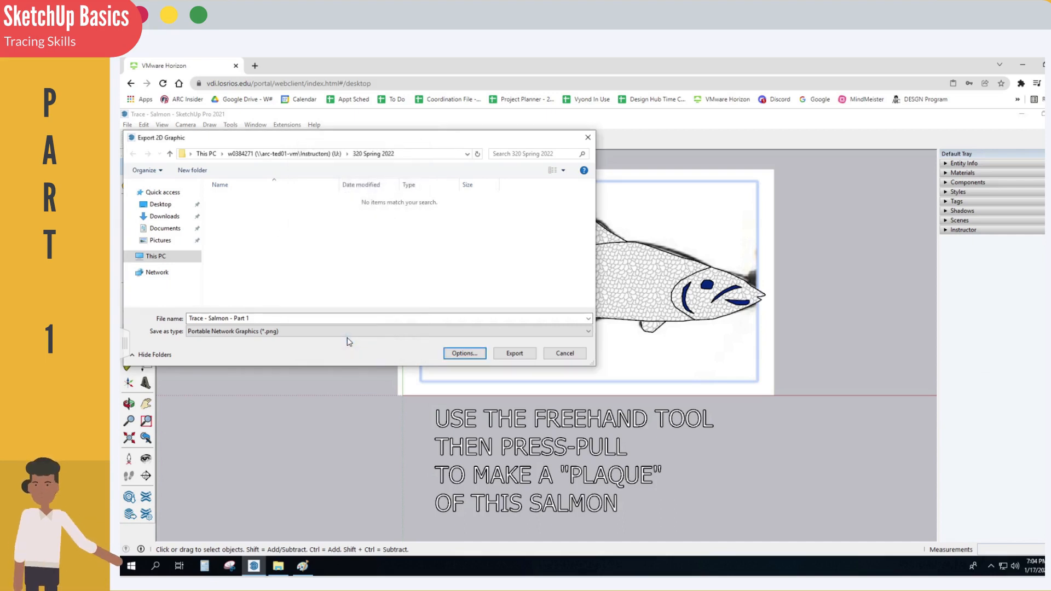
{"action": "left_click", "coordinate": [517, 353]}
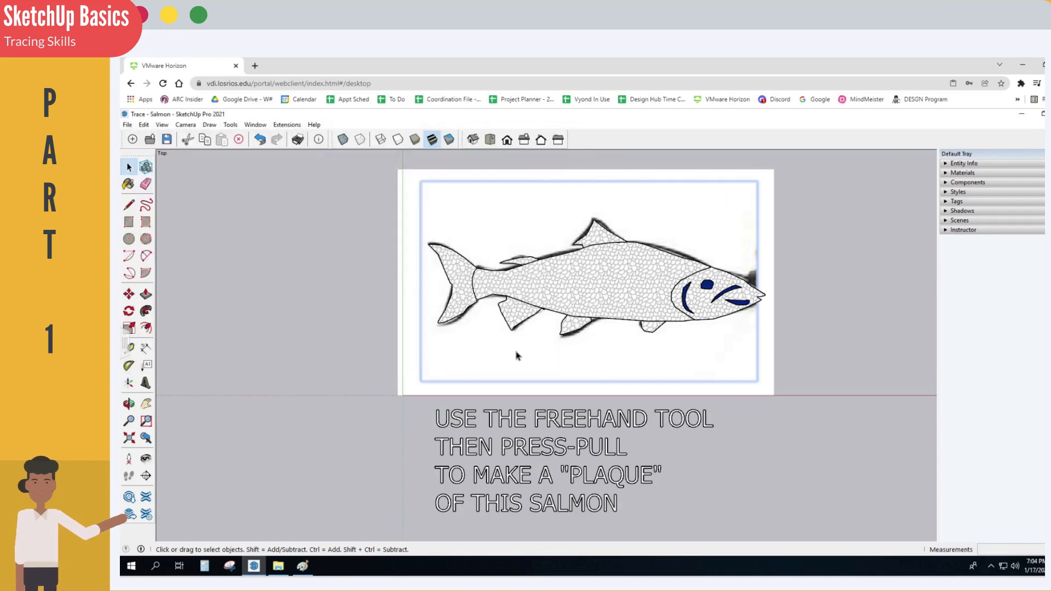
Switch to File Explorer and open the exported Trace - Salmon - Part 1 PNG from the 320 Spring 2022 folder to check it.
{"action": "left_click", "coordinate": [278, 567]}
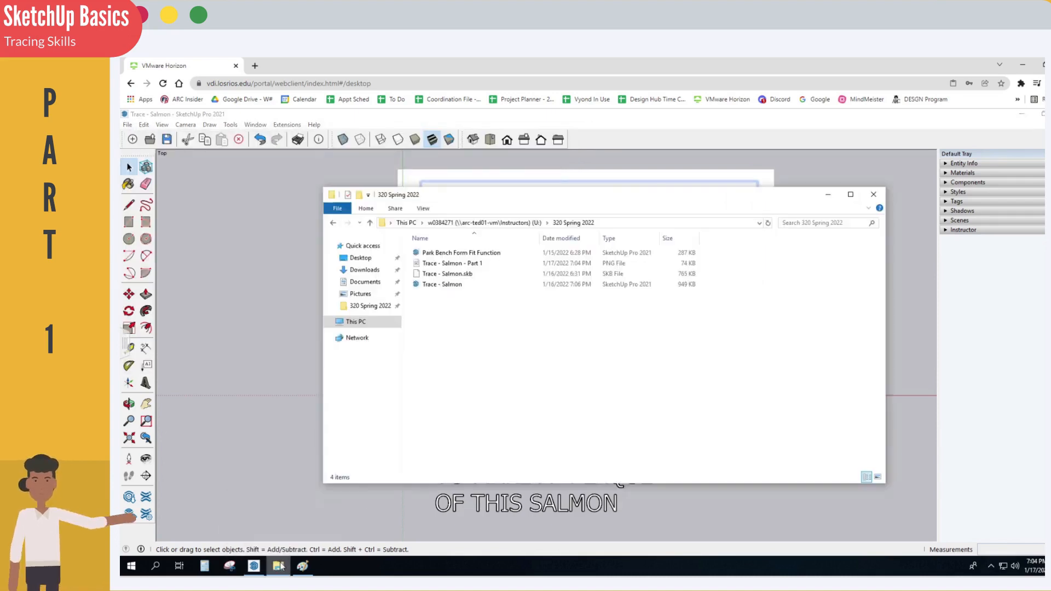
{"action": "left_click", "coordinate": [445, 265]}
{"action": "double_click", "coordinate": [444, 265]}
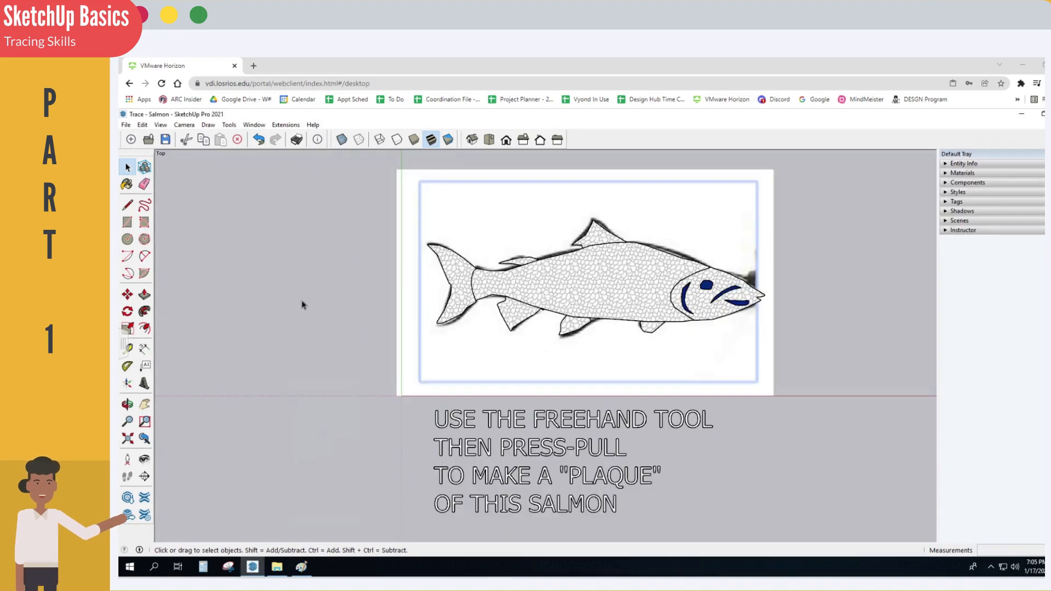
Save the Trace - Salmon model.
{"action": "left_click", "coordinate": [126, 126]}
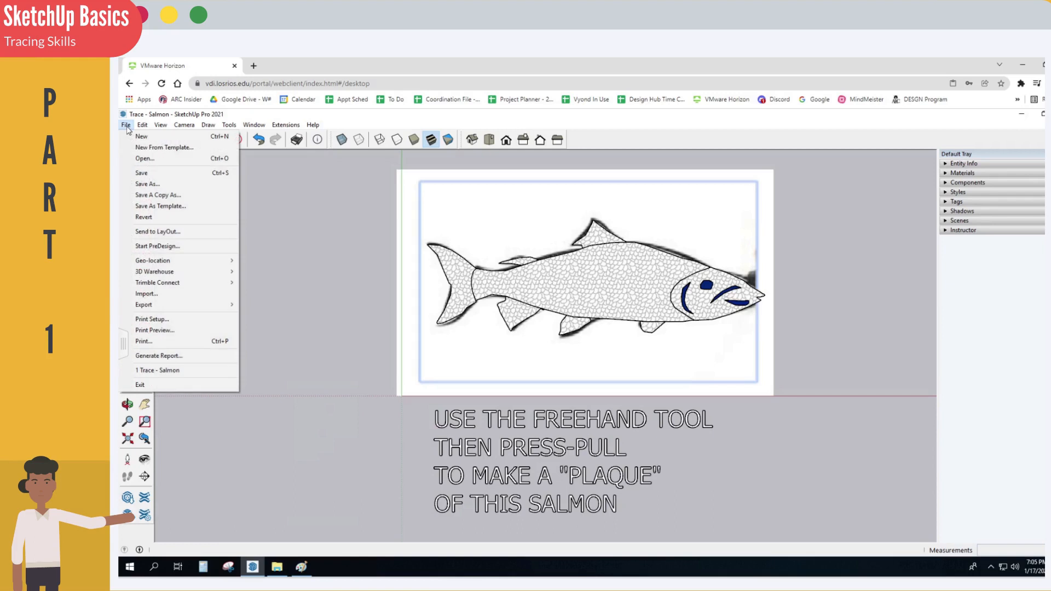
{"action": "left_click", "coordinate": [144, 174]}
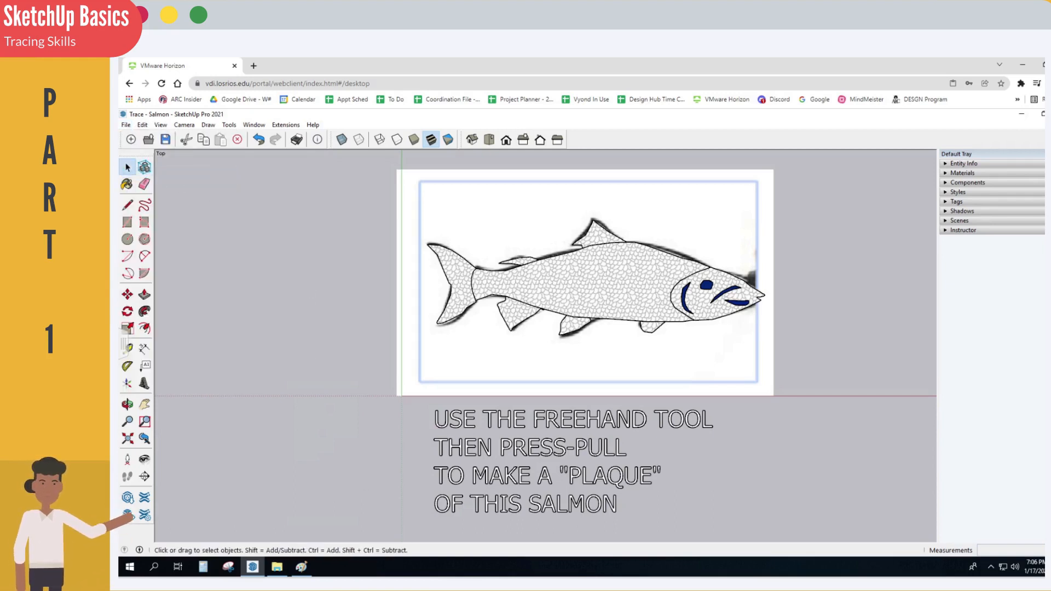